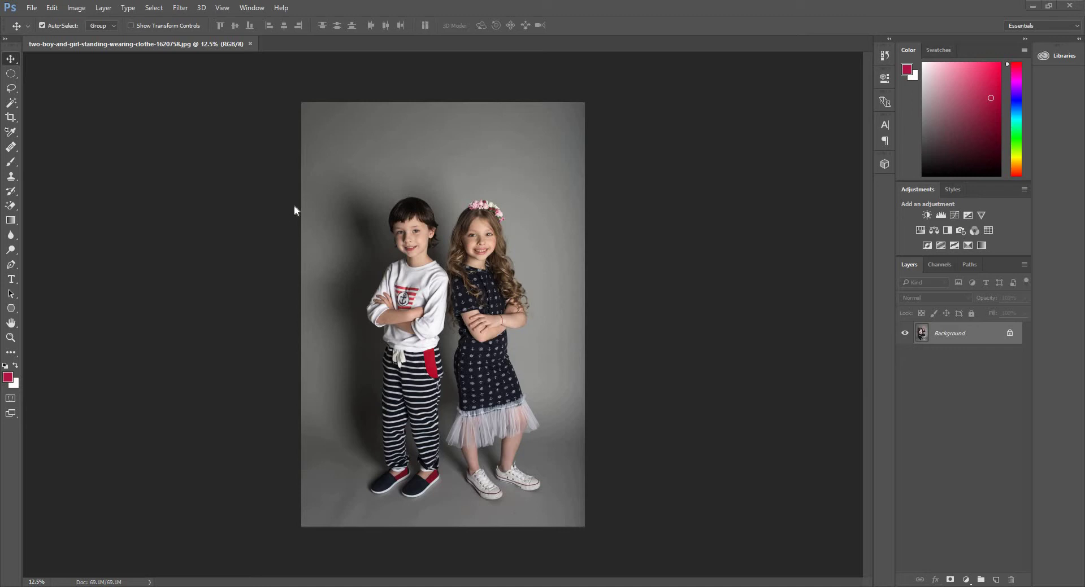
# Crop the two-children photo tighter on all four sides and rotate it about 6°
pyautogui.click(20, 117)
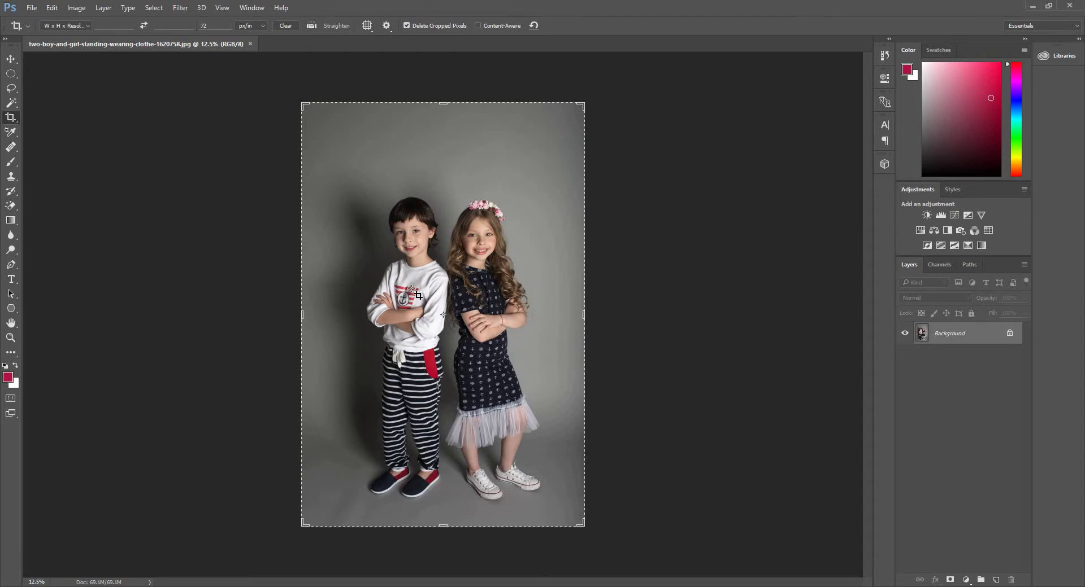
pyautogui.moveTo(444, 103); pyautogui.dragTo(446, 148)
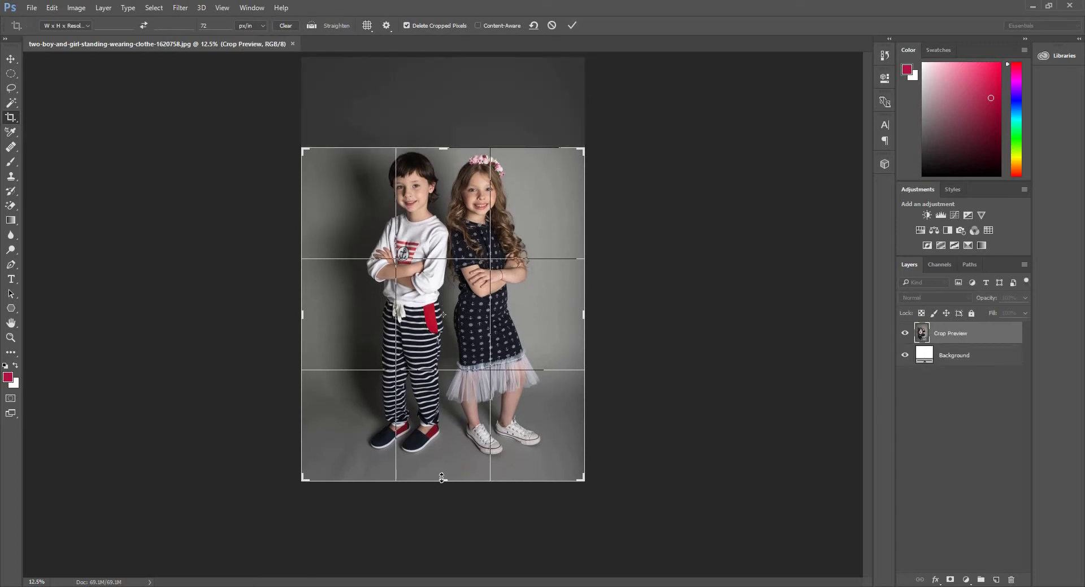
pyautogui.moveTo(442, 478); pyautogui.dragTo(443, 454)
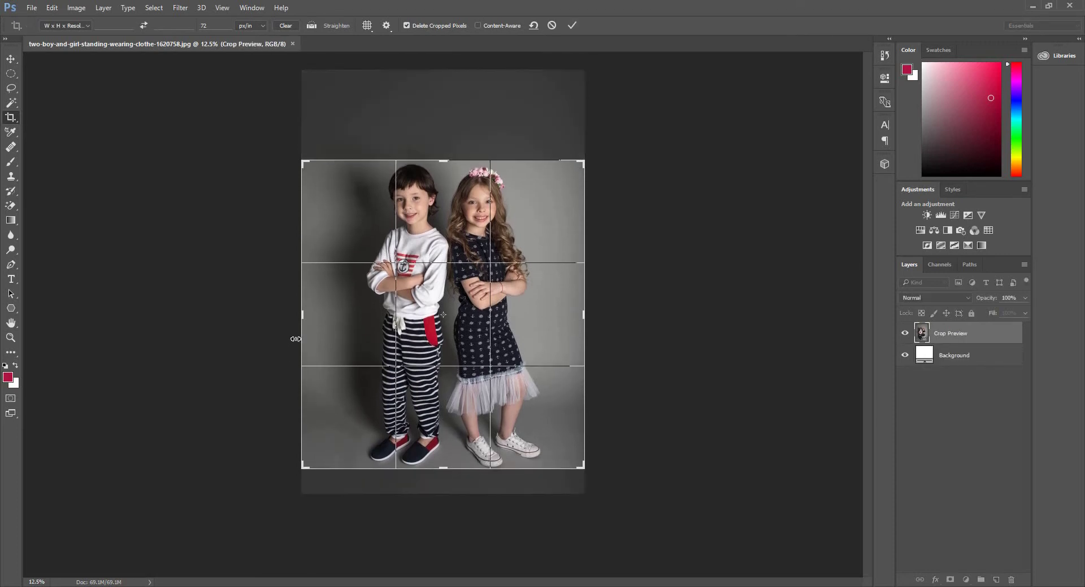
pyautogui.moveTo(302, 315); pyautogui.dragTo(328, 313)
pyautogui.moveTo(557, 312); pyautogui.dragTo(538, 316)
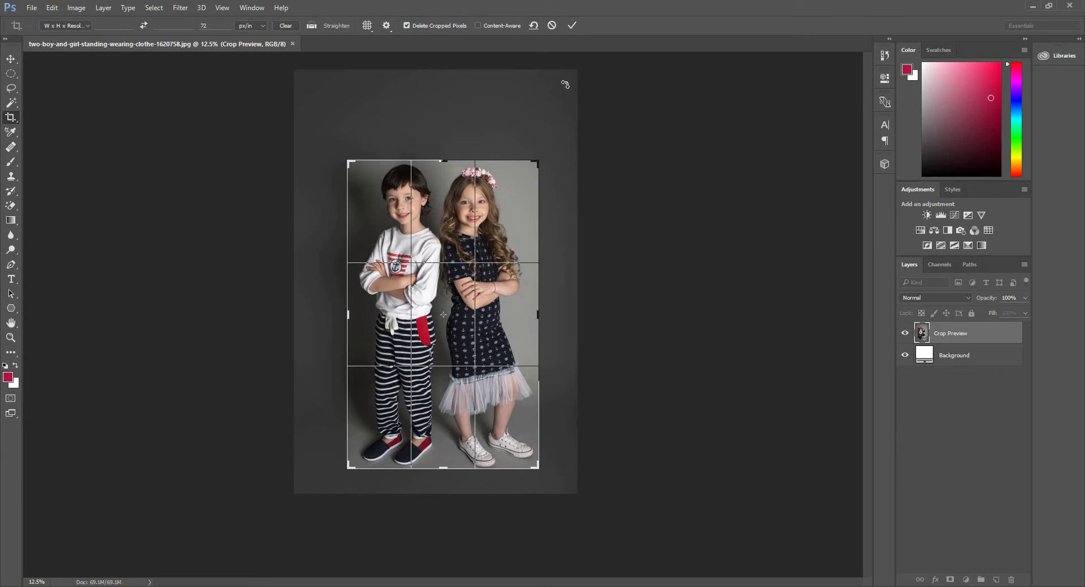
pyautogui.moveTo(568, 88); pyautogui.dragTo(616, 167)
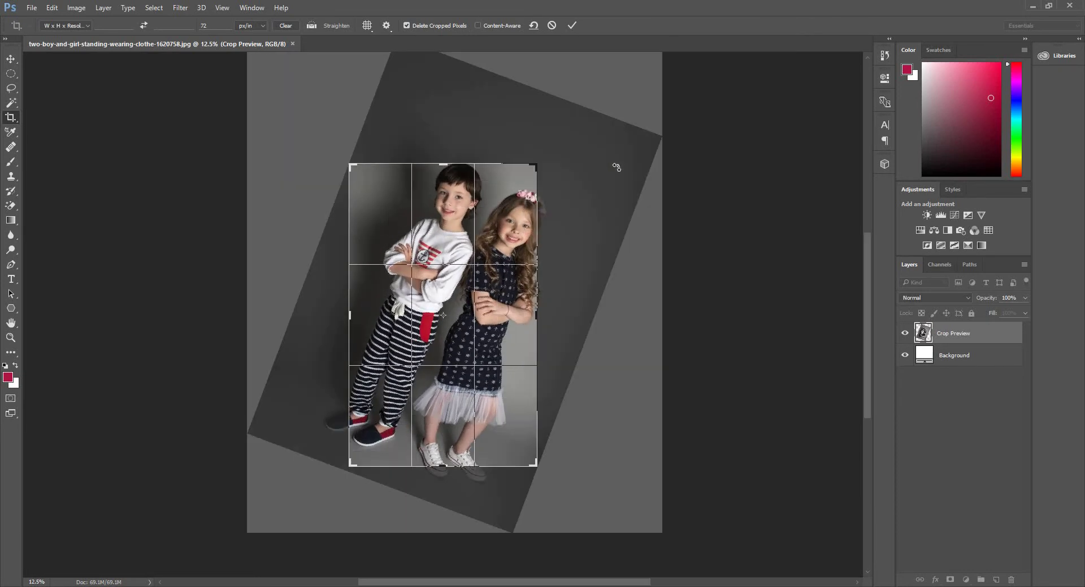
pyautogui.press('Return')
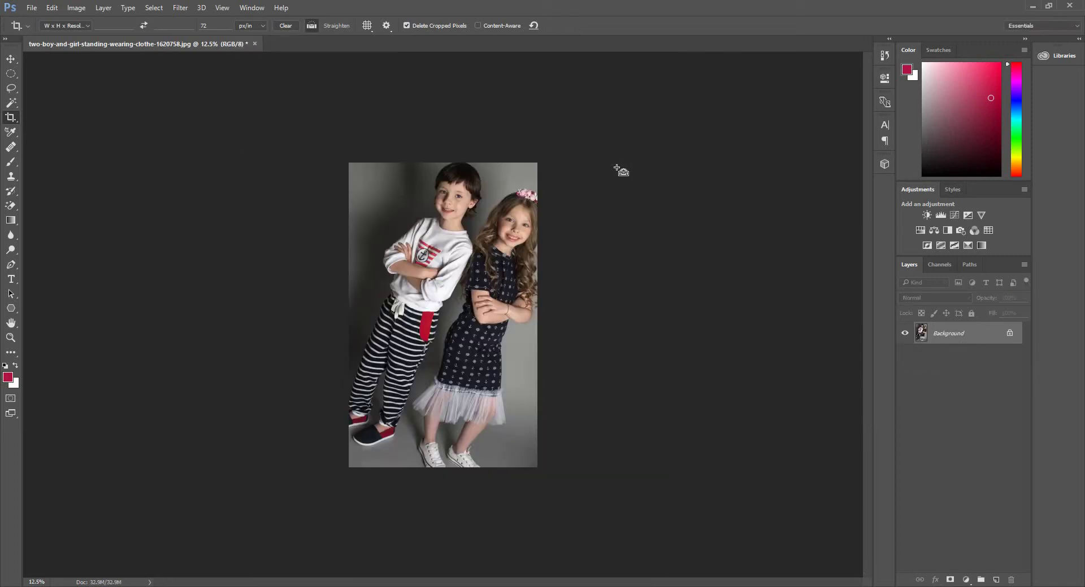
# Undo the tilted crop and apply an upright crop tightly framing both children
pyautogui.hotkey('ctrl', 'z')
pyautogui.moveTo(366, 183); pyautogui.dragTo(555, 506)
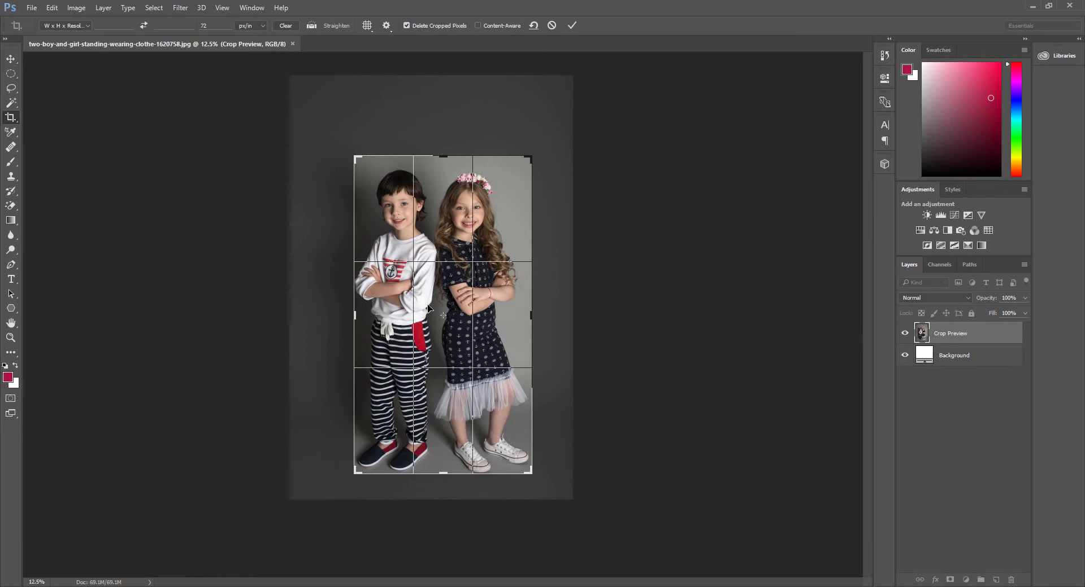
pyautogui.moveTo(411, 298); pyautogui.dragTo(432, 309)
pyautogui.moveTo(355, 157); pyautogui.dragTo(350, 150)
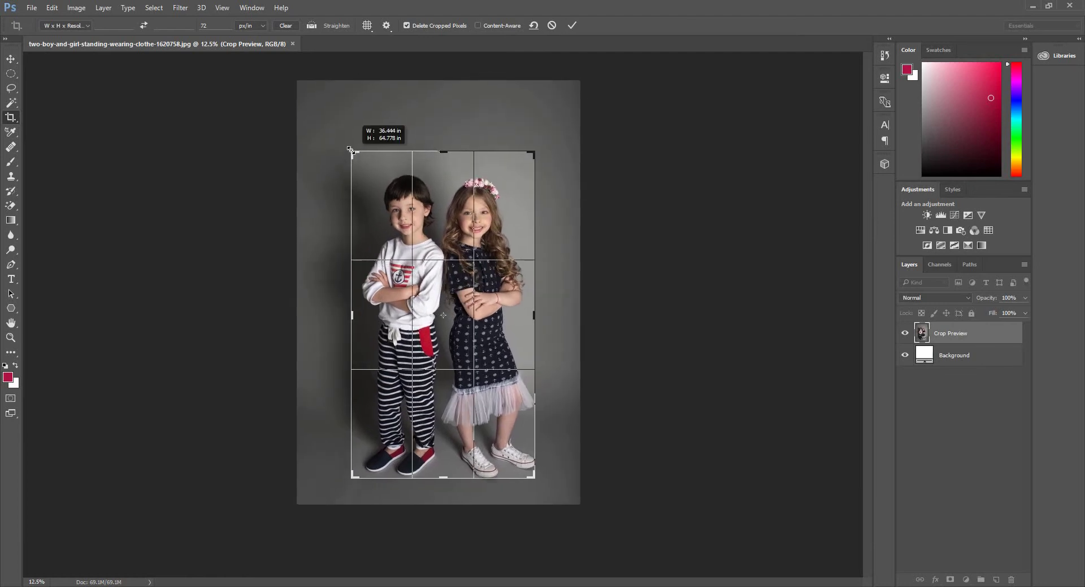
pyautogui.moveTo(478, 324); pyautogui.dragTo(463, 306)
pyautogui.press('Return')
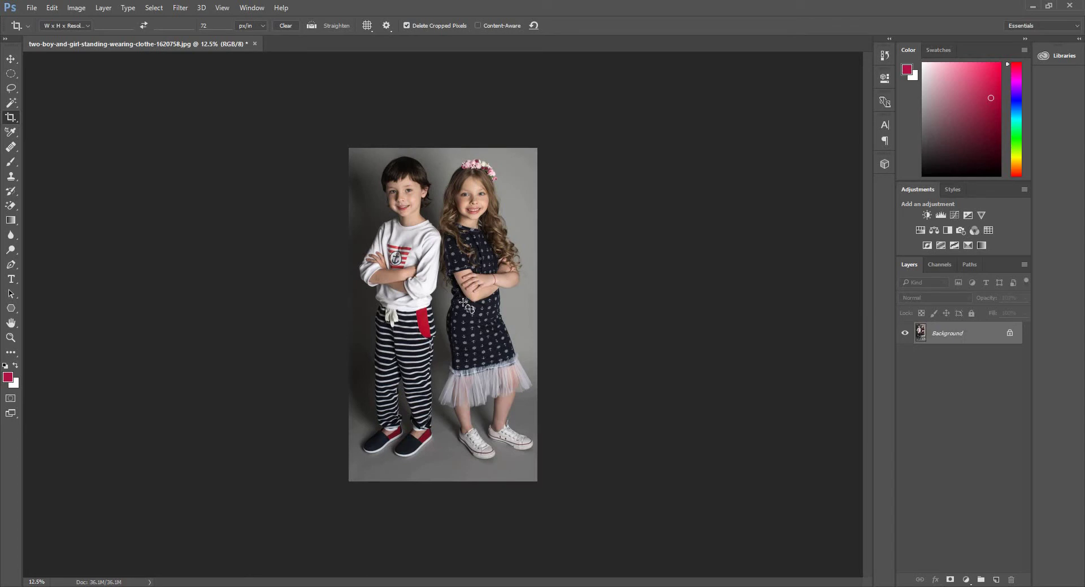
# Undo the upright crop and recrop to a 4 × 6 in frame around both children
pyautogui.hotkey('ctrl', 'z')
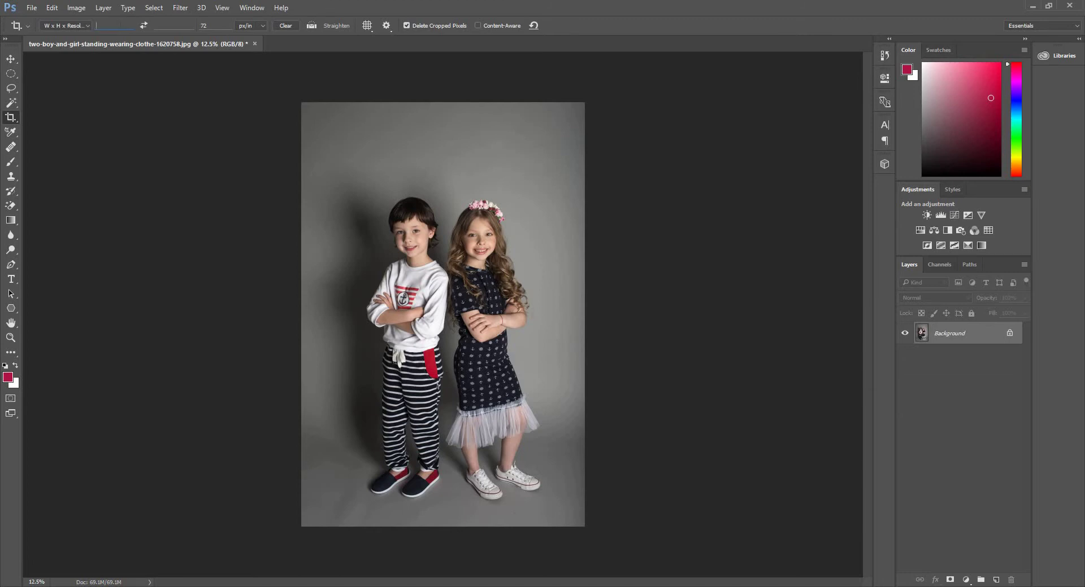
pyautogui.write('4')
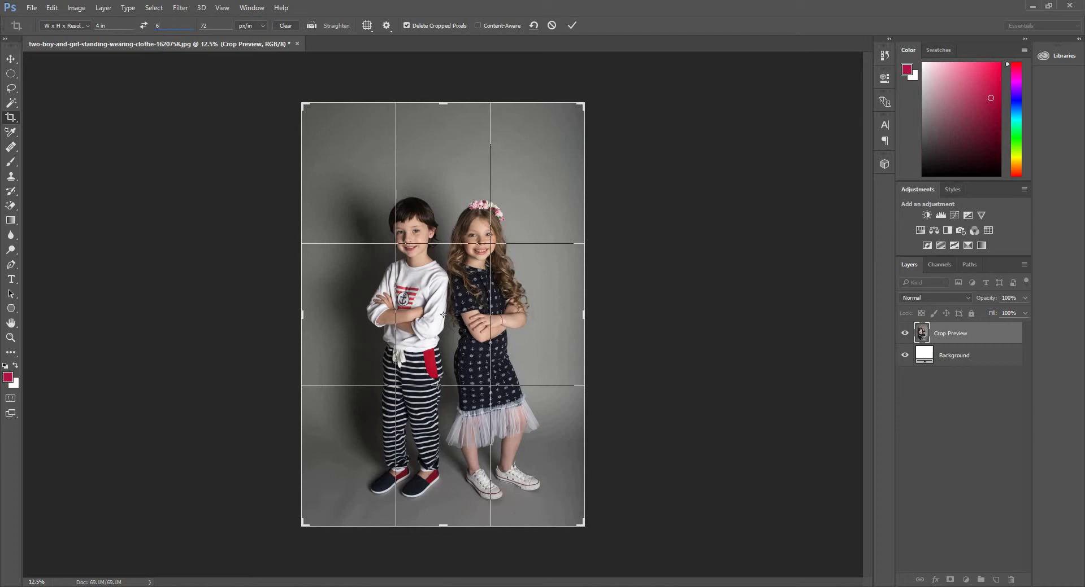
pyautogui.moveTo(304, 105)
pyautogui.mouseDown()
pyautogui.moveTo(360, 204)
pyautogui.moveTo(352, 153)
pyautogui.moveTo(367, 159)
pyautogui.moveTo(366, 199)
pyautogui.mouseUp()
pyautogui.moveTo(422, 273); pyautogui.dragTo(506, 374)
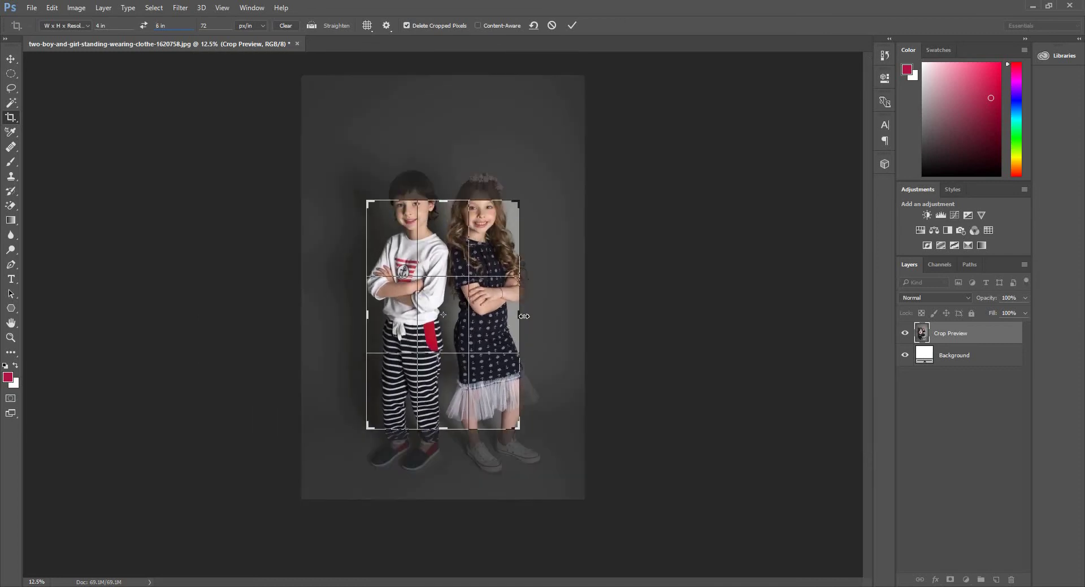
pyautogui.moveTo(520, 317)
pyautogui.mouseDown()
pyautogui.moveTo(552, 315)
pyautogui.moveTo(551, 332)
pyautogui.moveTo(562, 333)
pyautogui.mouseUp()
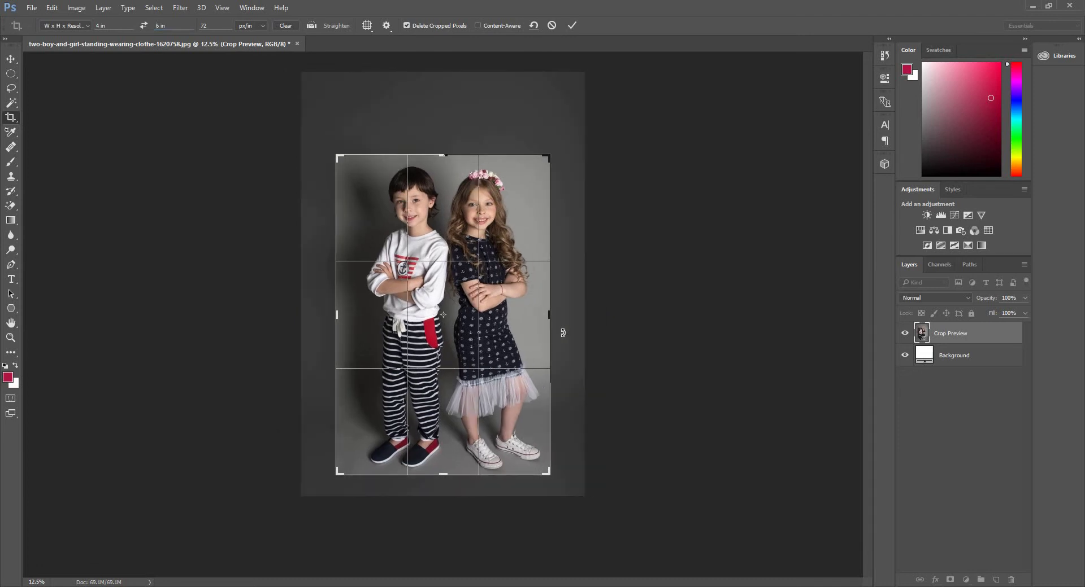
pyautogui.press('Return')
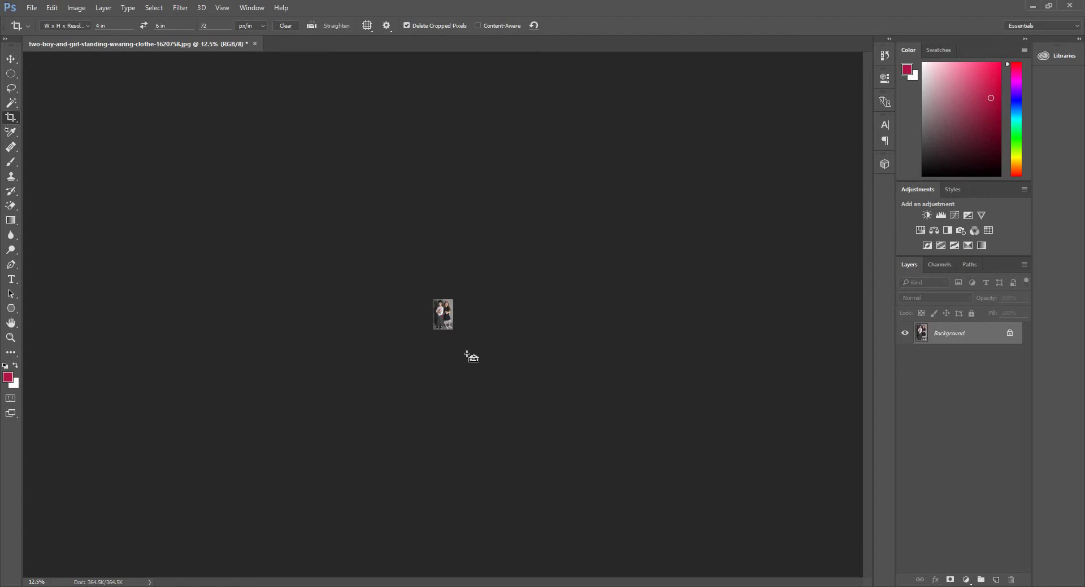
# Zoom in and undo the 4 × 6 in crop to restore the full-size photo
pyautogui.scroll(3, 452, 347)
pyautogui.scroll(3, 452, 347)
pyautogui.scroll(3, 452, 347)
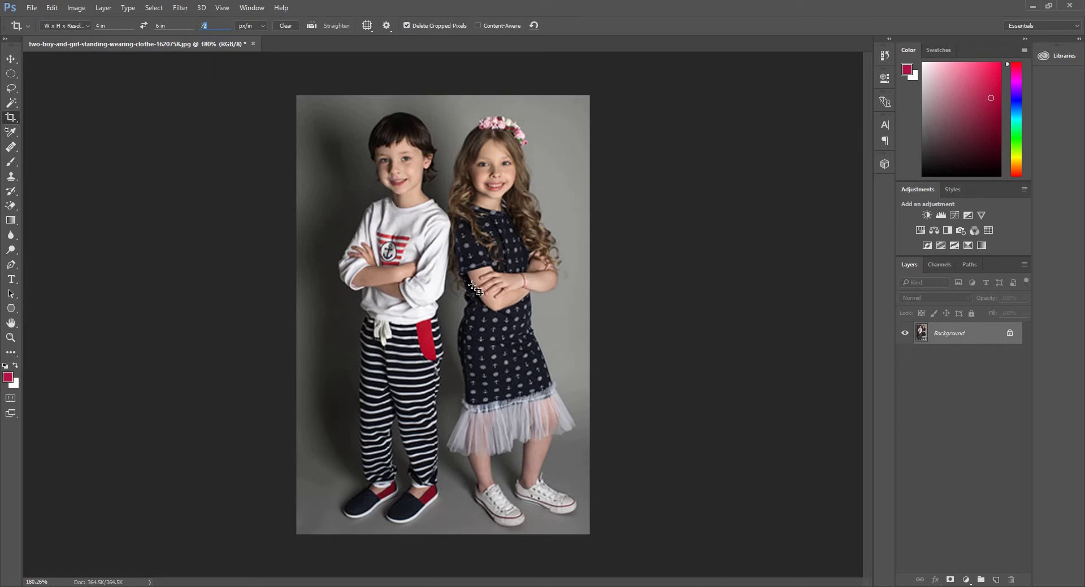
pyautogui.press('ctrl')
pyautogui.hotkey('ctrl', 'z')
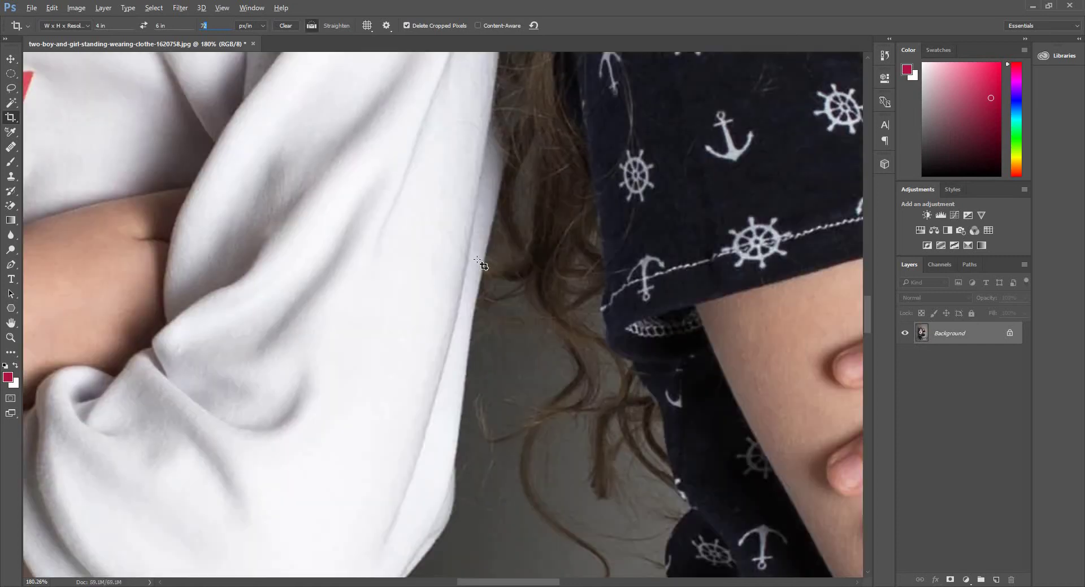
pyautogui.rightClick(472, 234)
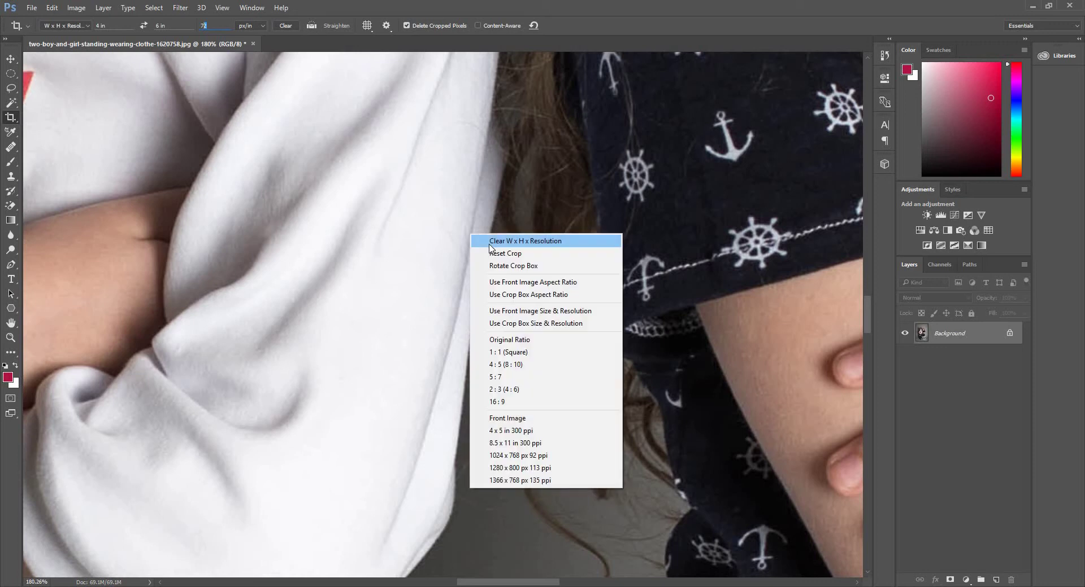
pyautogui.click(413, 224)
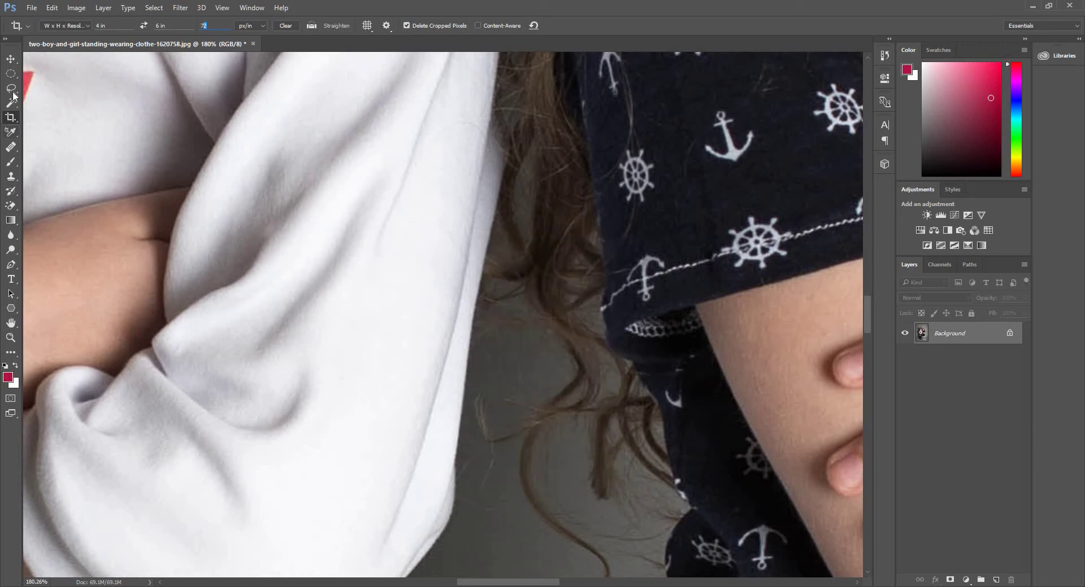
# Fit the whole photo on screen with the Crop tool active again
pyautogui.doubleClick(10, 337)
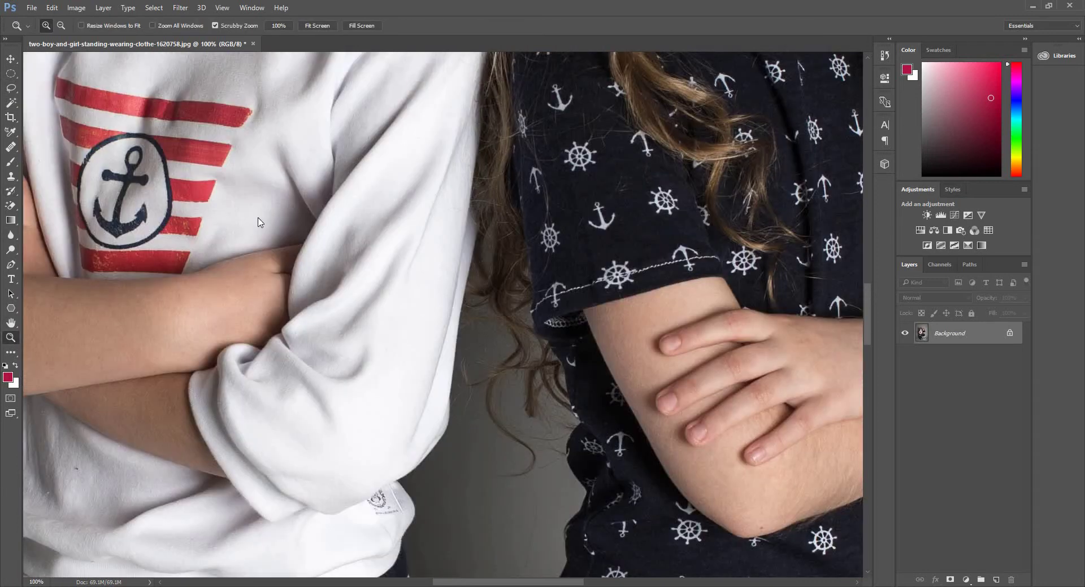
pyautogui.rightClick(260, 221)
pyautogui.click(269, 226)
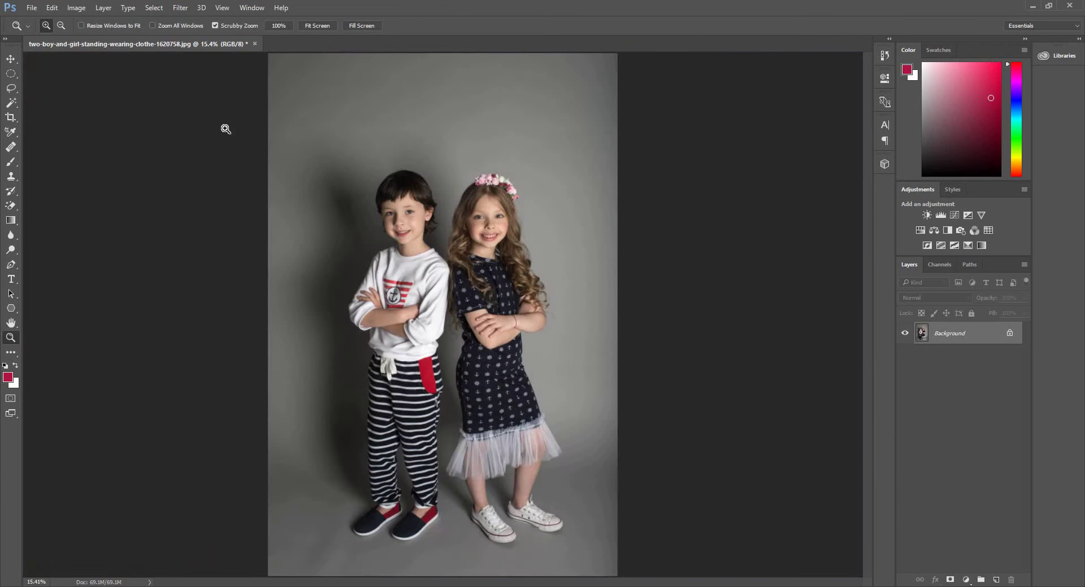
pyautogui.press('c')
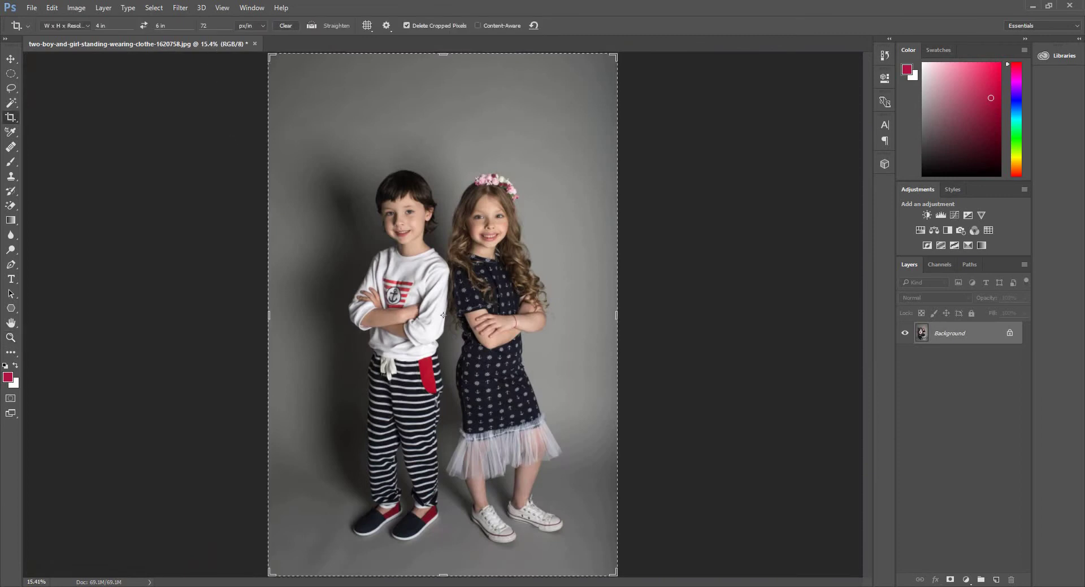
# Set the crop resolution to 300 px/in, lower the top edge and apply the crop
pyautogui.write('300')
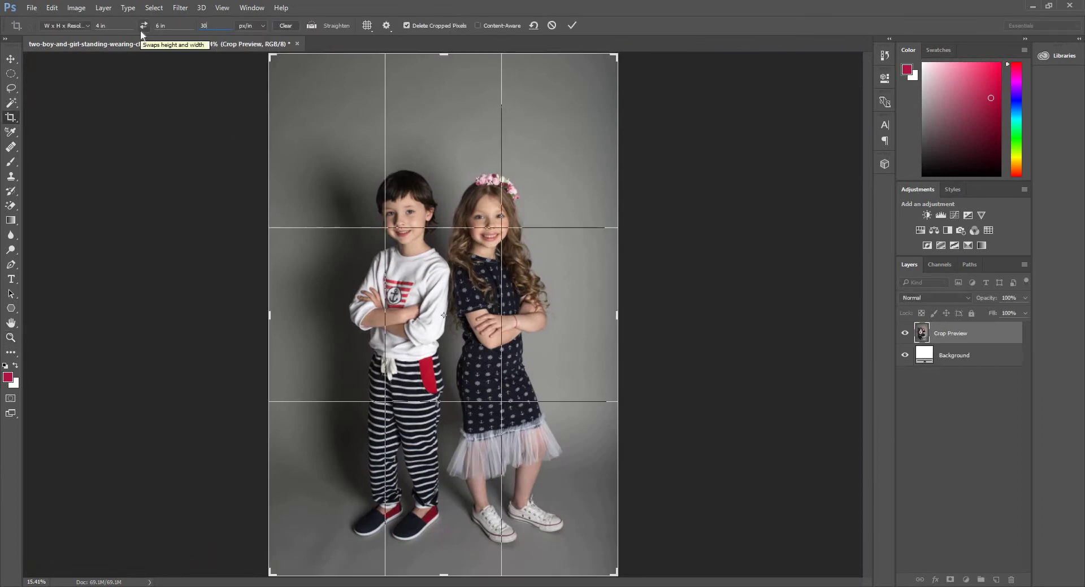
pyautogui.moveTo(443, 55); pyautogui.dragTo(443, 106)
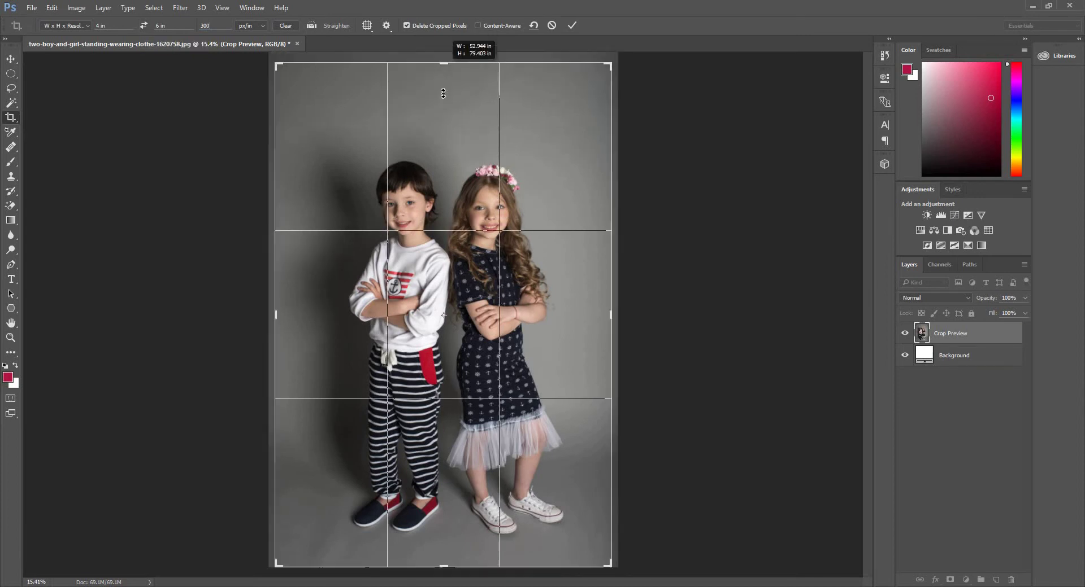
pyautogui.press('Return')
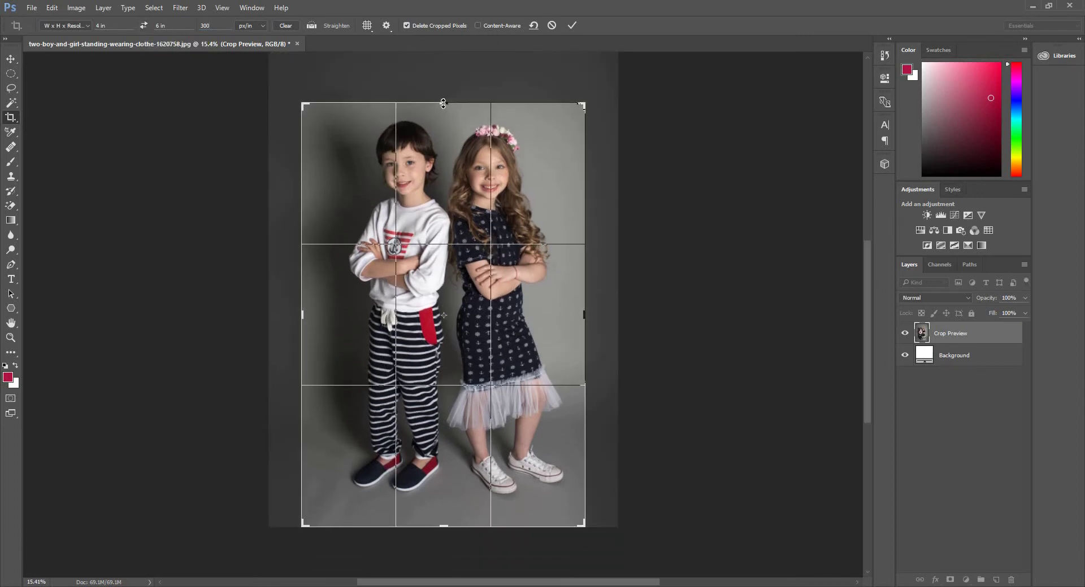
pyautogui.hotkey('ctrl', '0')
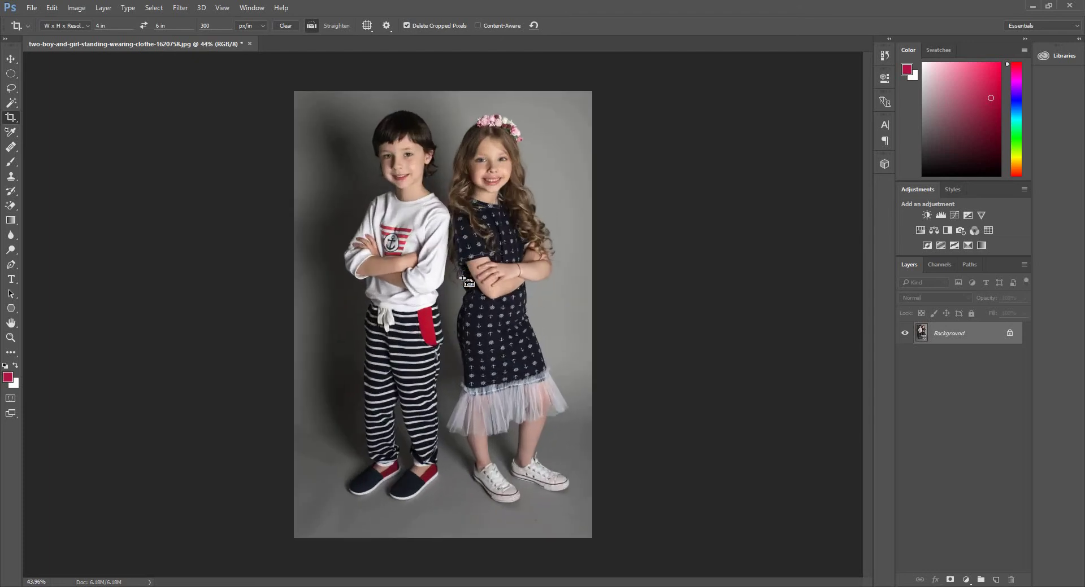
pyautogui.scroll(2, 460, 278)
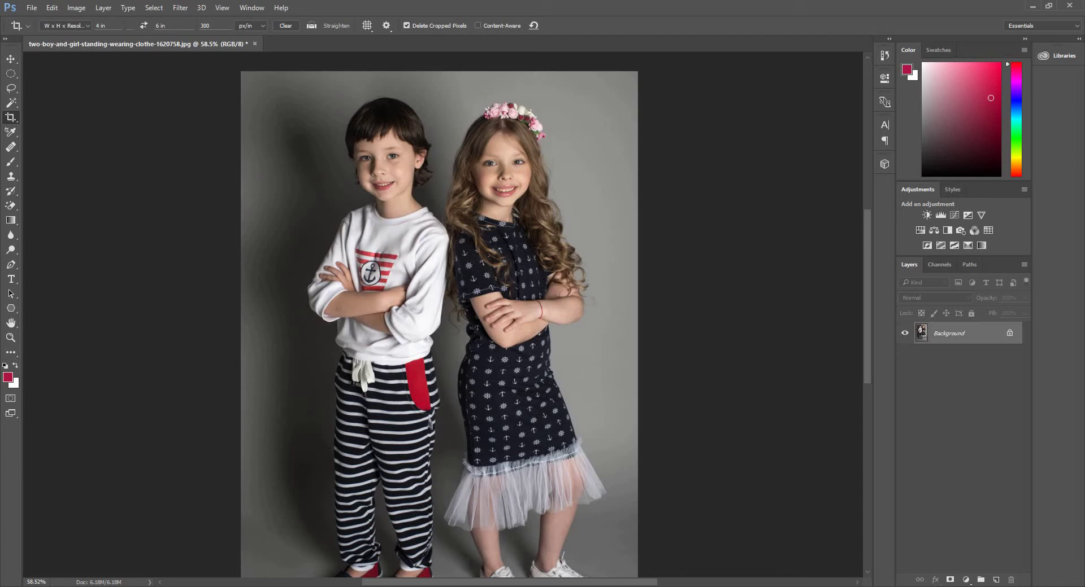
# Check the 4 in width and 6 in height crop values in the options bar
pyautogui.click(101, 26)
pyautogui.hotkey('shift', 'Tab')
pyautogui.press('Tab')
pyautogui.click(165, 25)
pyautogui.rightClick(11, 117)
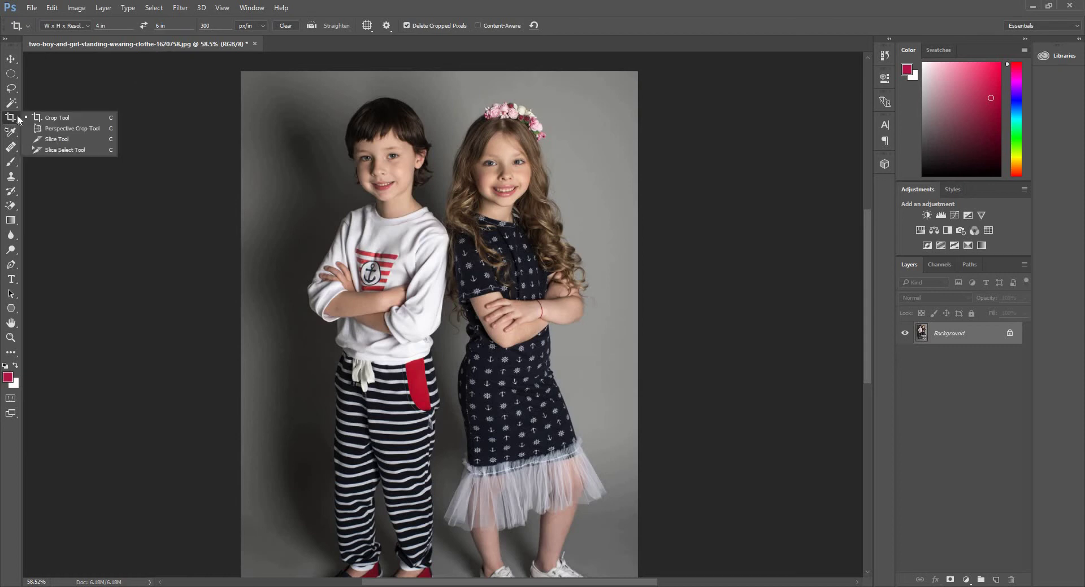
# Commit the current crop and open IMG_20200517_131750.jpg
pyautogui.click(56, 118)
pyautogui.click(32, 8)
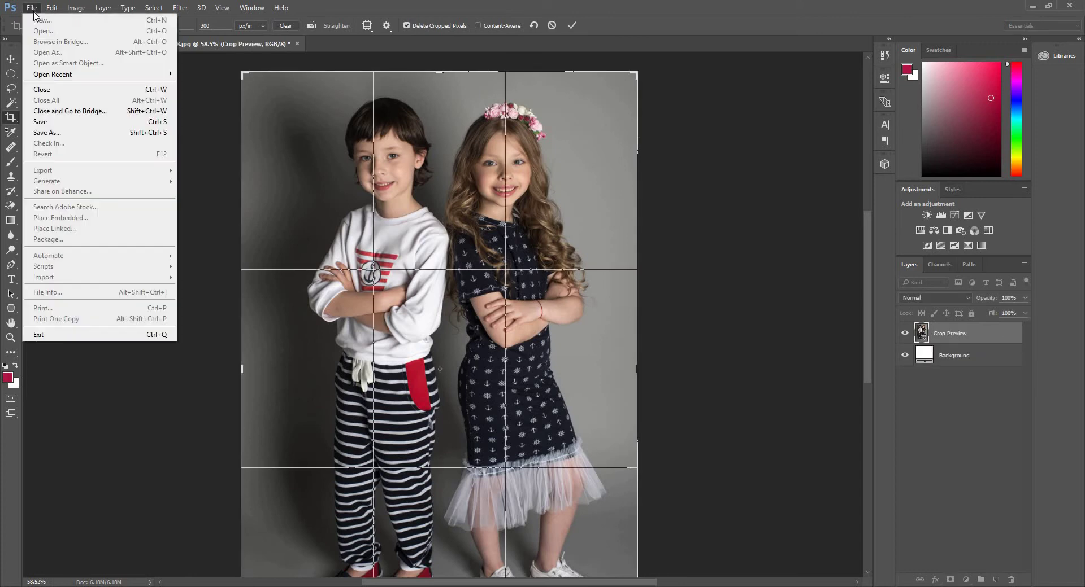
pyautogui.click(88, 371)
pyautogui.press('Return')
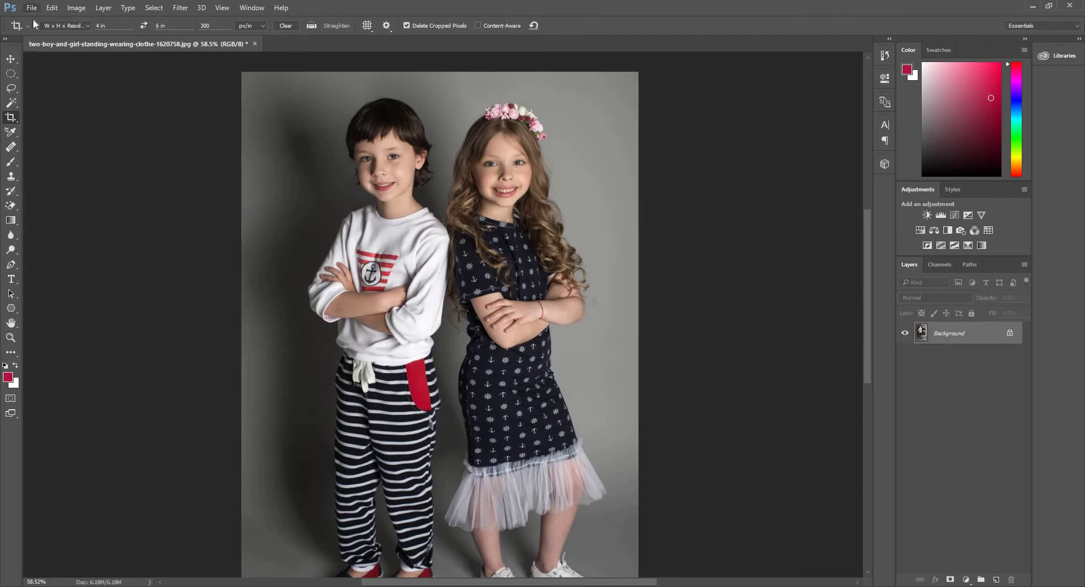
pyautogui.click(32, 8)
pyautogui.click(42, 29)
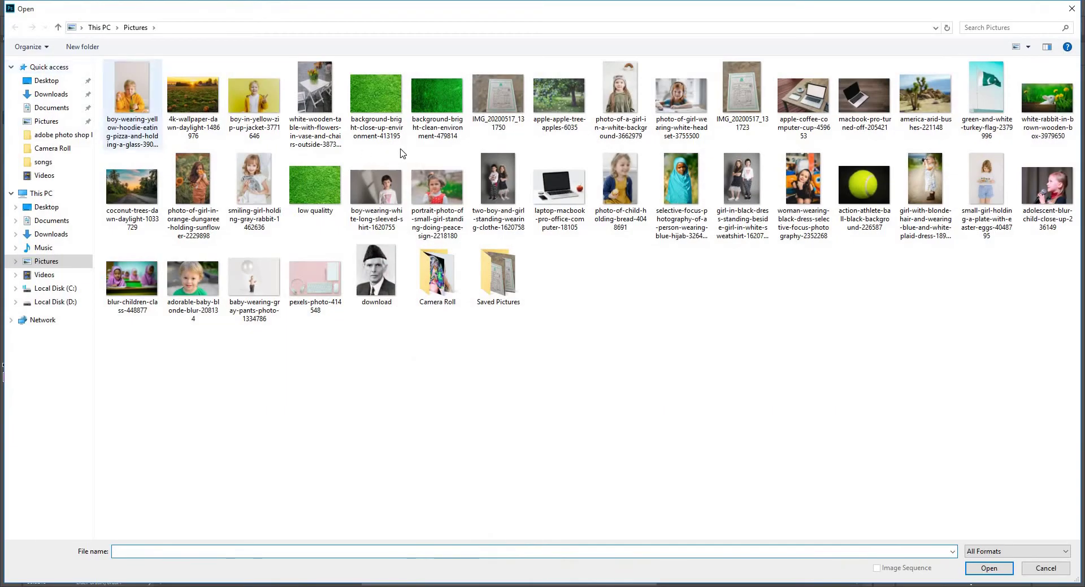
pyautogui.doubleClick(488, 109)
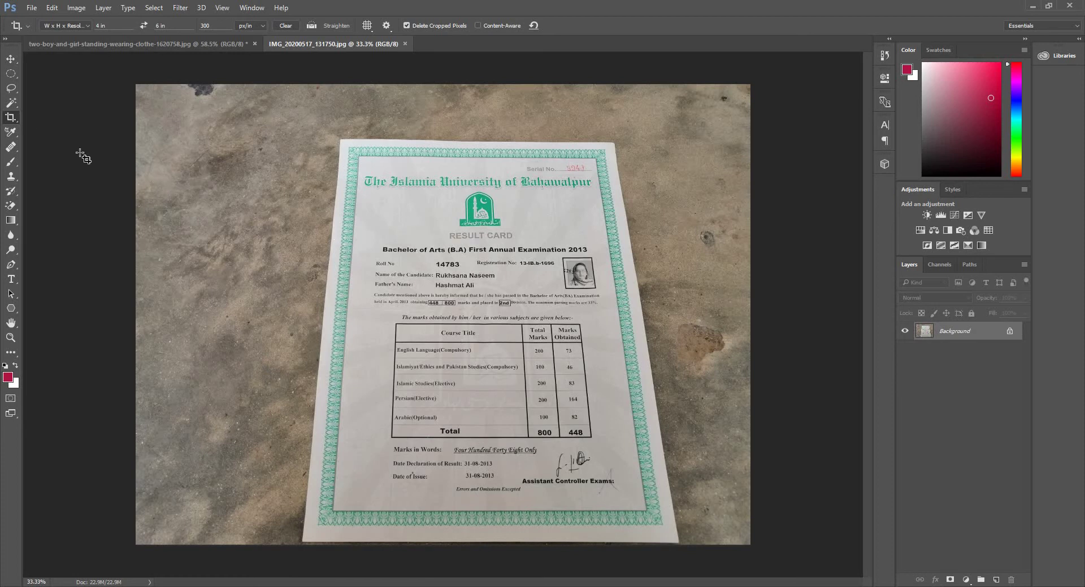
# Perspective-crop the tilted result card so it fills the canvas as an upright rectangle
pyautogui.rightClick(11, 119)
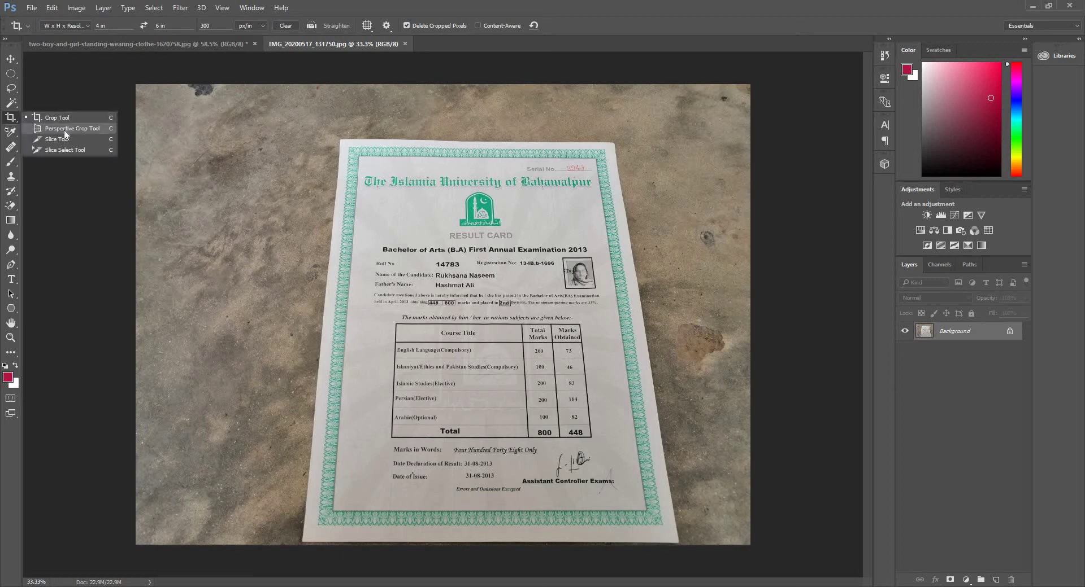
pyautogui.click(66, 128)
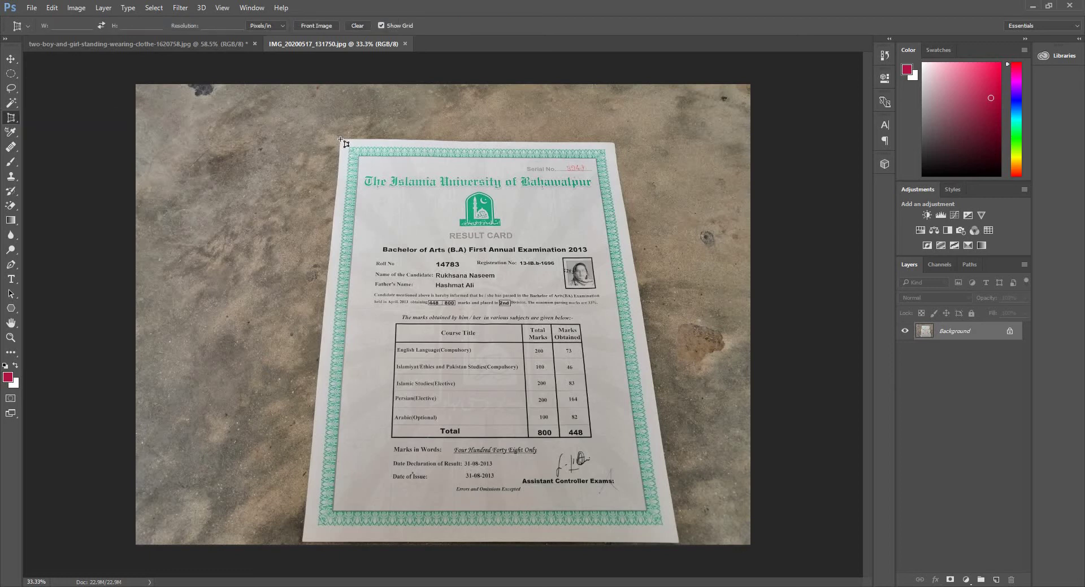
pyautogui.moveTo(340, 139); pyautogui.dragTo(678, 544)
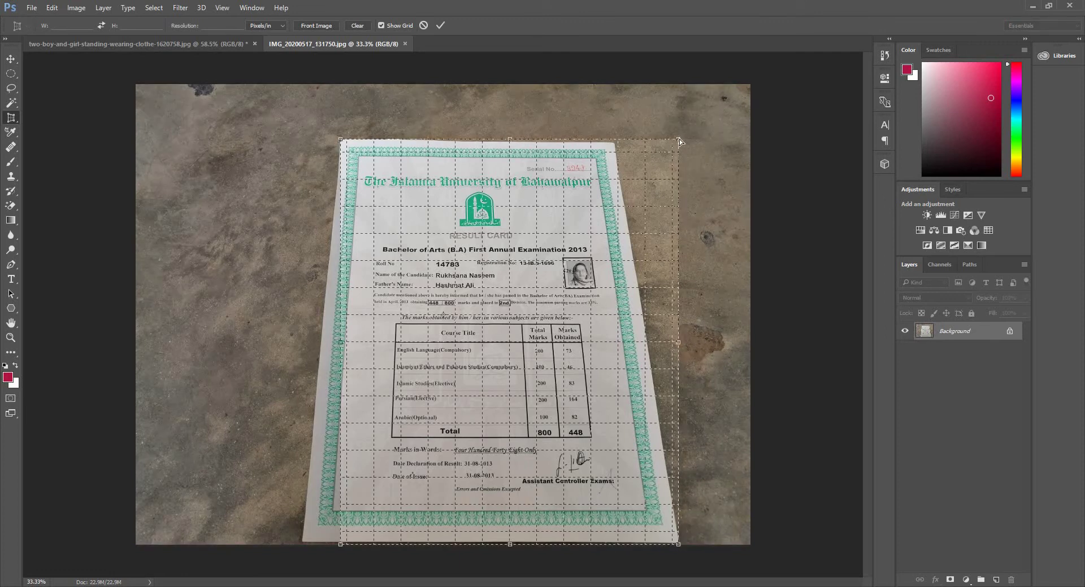
pyautogui.moveTo(680, 140); pyautogui.dragTo(615, 145)
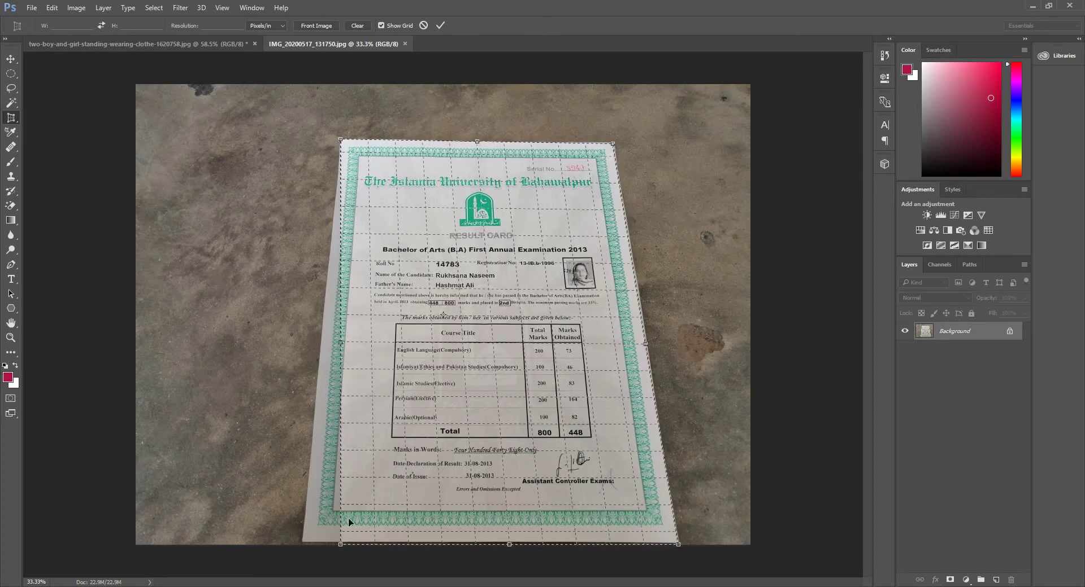
pyautogui.moveTo(340, 546); pyautogui.dragTo(302, 544)
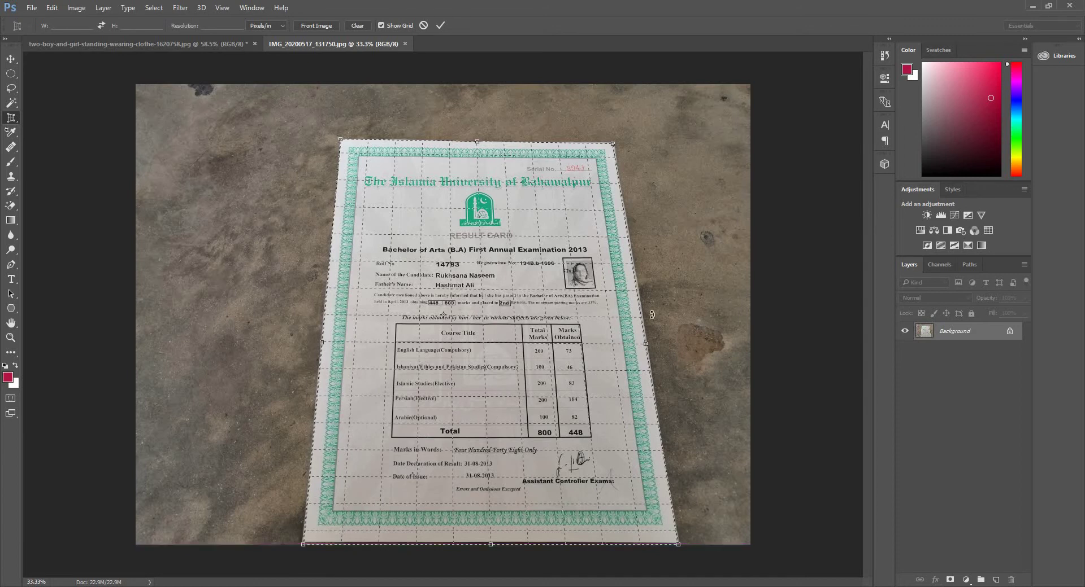
pyautogui.press('Return')
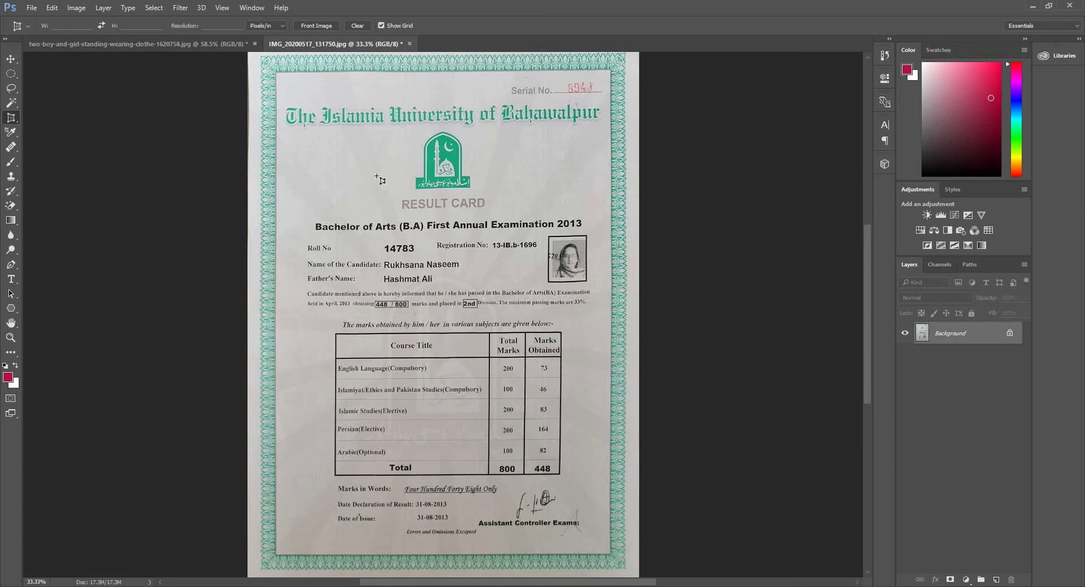
# Switch back to the two-children photo and cancel the stray perspective crop point
pyautogui.rightClick(10, 119)
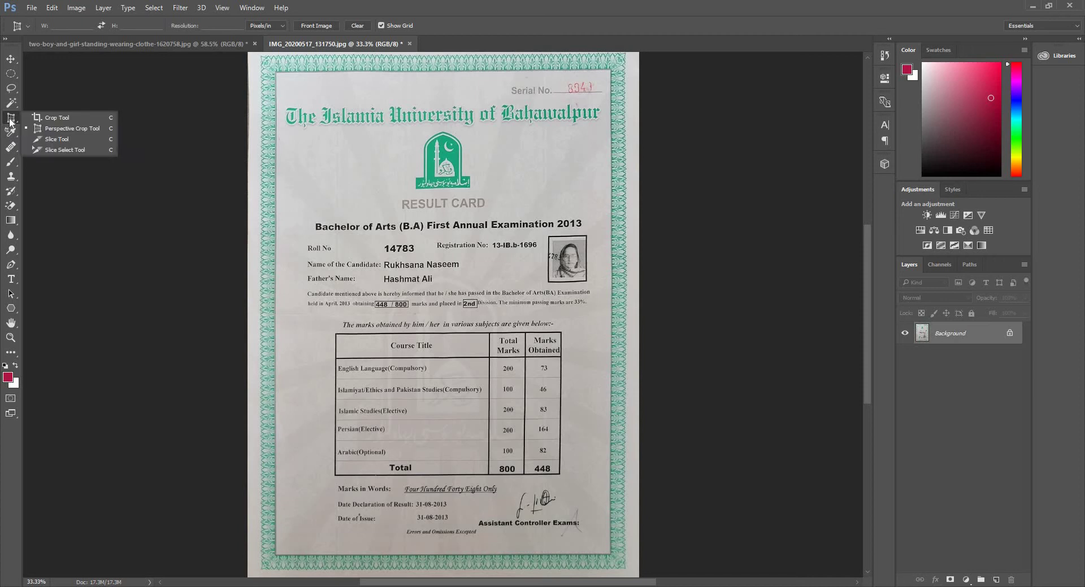
pyautogui.click(188, 46)
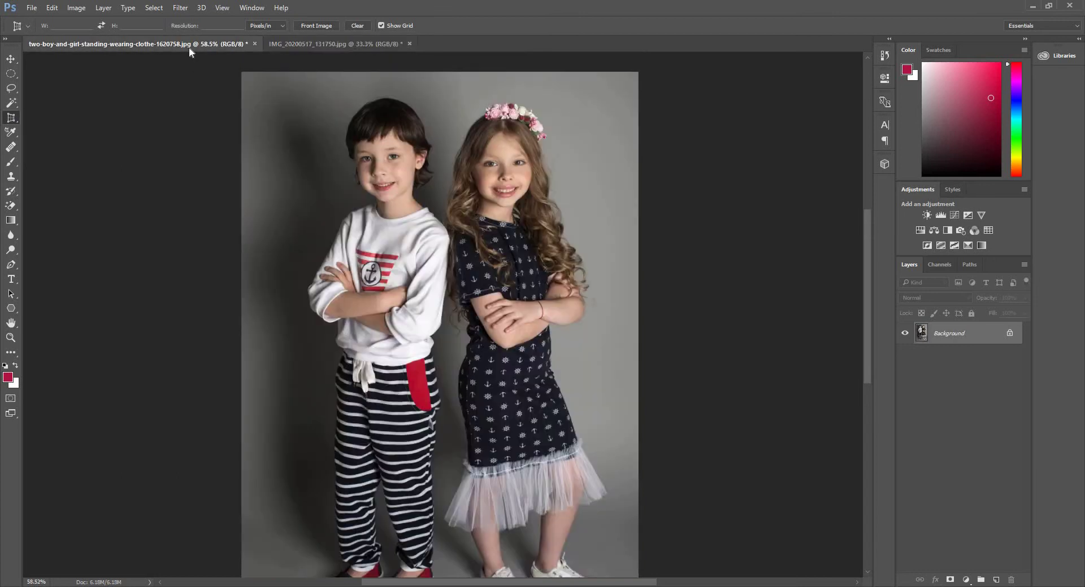
pyautogui.rightClick(13, 123)
pyautogui.click(189, 91)
pyautogui.click(187, 87)
pyautogui.press('Escape')
# Zoom out and discard a trial perspective crop area drawn over the photo
pyautogui.scroll(-1, 218, 186)
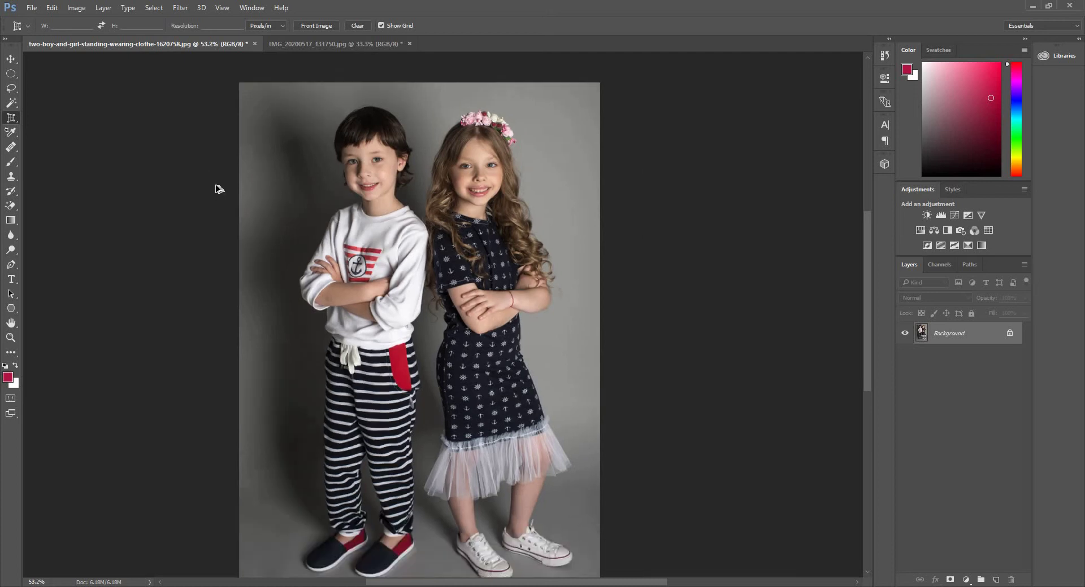
pyautogui.scroll(-1, 218, 186)
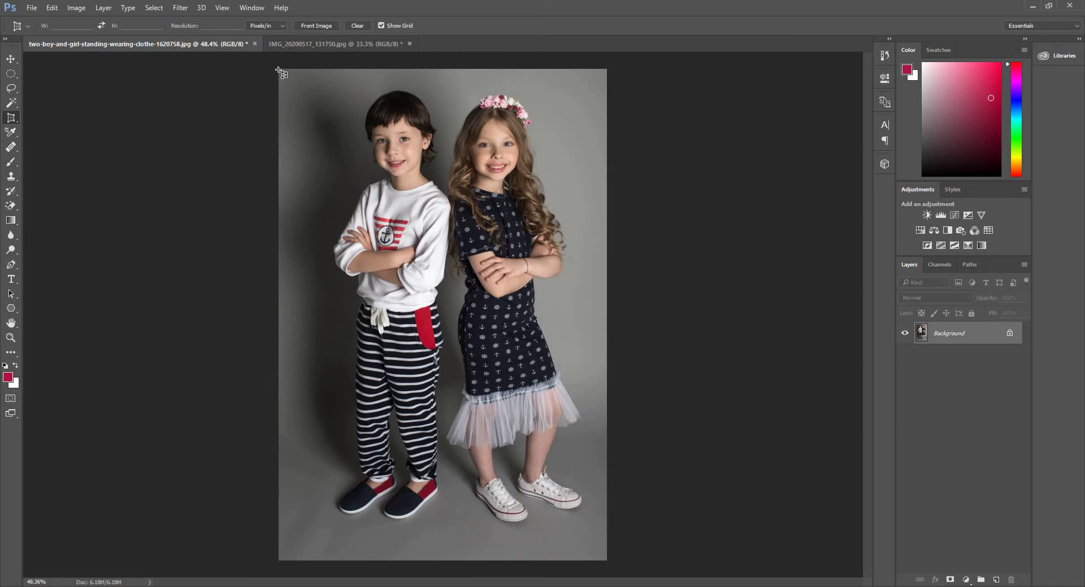
pyautogui.moveTo(278, 70); pyautogui.dragTo(374, 400)
pyautogui.press('Escape')
pyautogui.rightClick(15, 125)
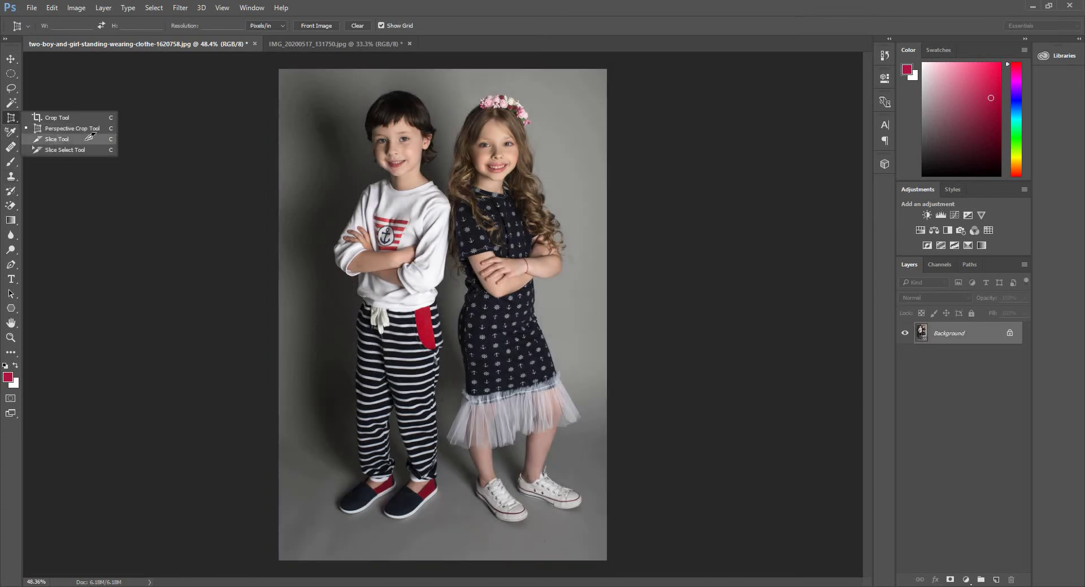
# Slice the photo into a 2×2 grid: left half, upper-right, lower-right and upper-left quarters
pyautogui.click(57, 141)
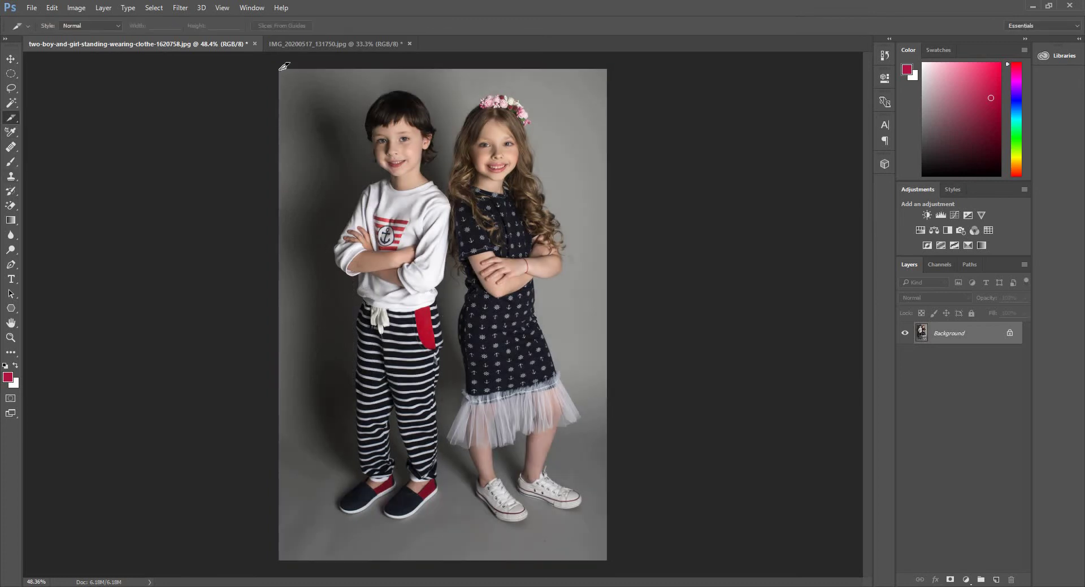
pyautogui.moveTo(281, 68)
pyautogui.mouseDown()
pyautogui.moveTo(457, 559)
pyautogui.moveTo(440, 559)
pyautogui.mouseUp()
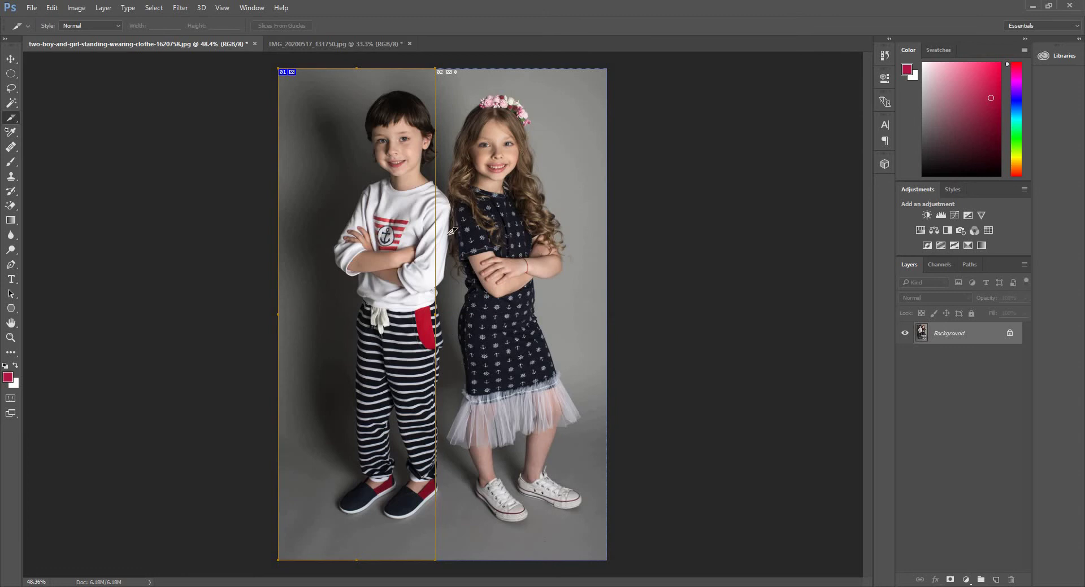
pyautogui.moveTo(435, 69)
pyautogui.mouseDown()
pyautogui.moveTo(567, 286)
pyautogui.moveTo(605, 286)
pyautogui.moveTo(609, 305)
pyautogui.mouseUp()
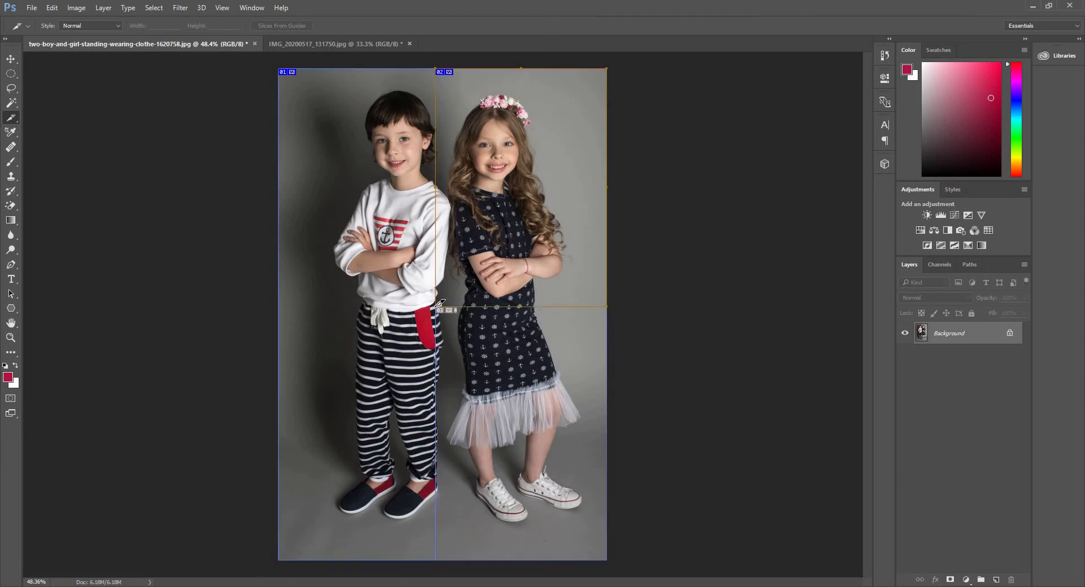
pyautogui.moveTo(435, 307)
pyautogui.mouseDown()
pyautogui.moveTo(593, 485)
pyautogui.moveTo(607, 561)
pyautogui.mouseUp()
pyautogui.moveTo(278, 68); pyautogui.dragTo(435, 308)
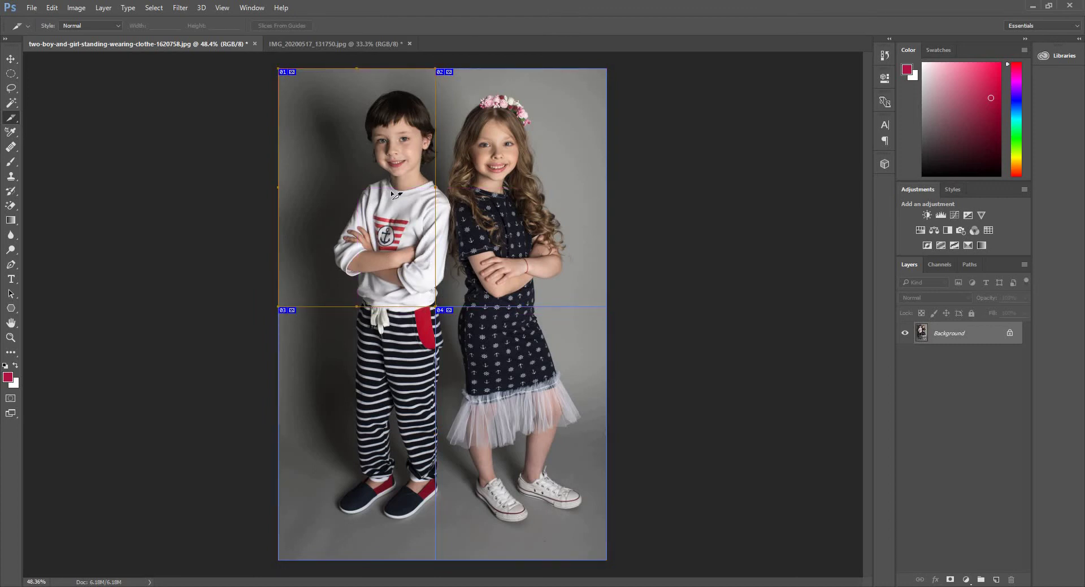
pyautogui.click(32, 8)
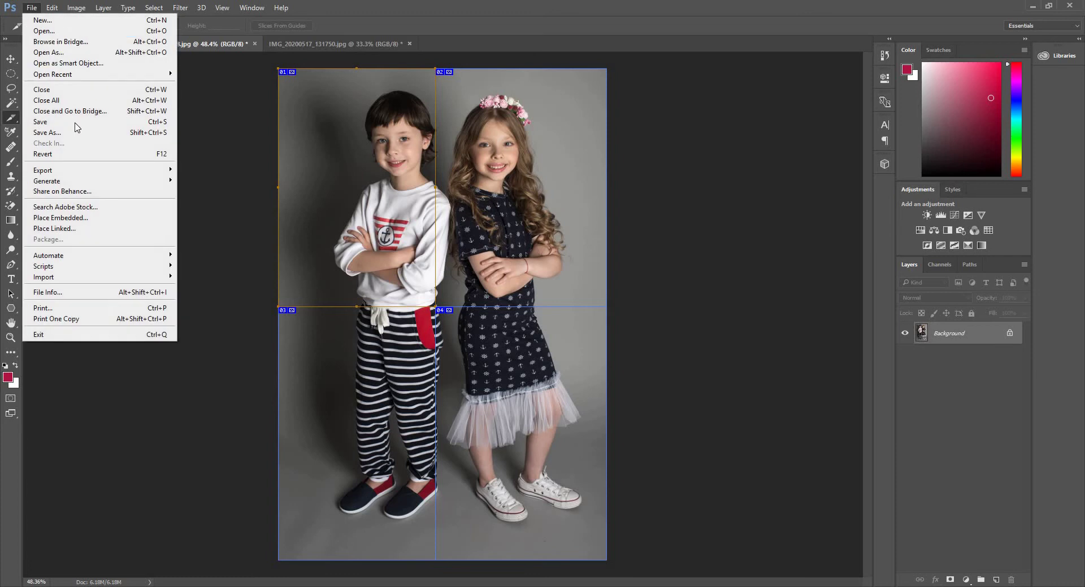
pyautogui.moveTo(43, 170)
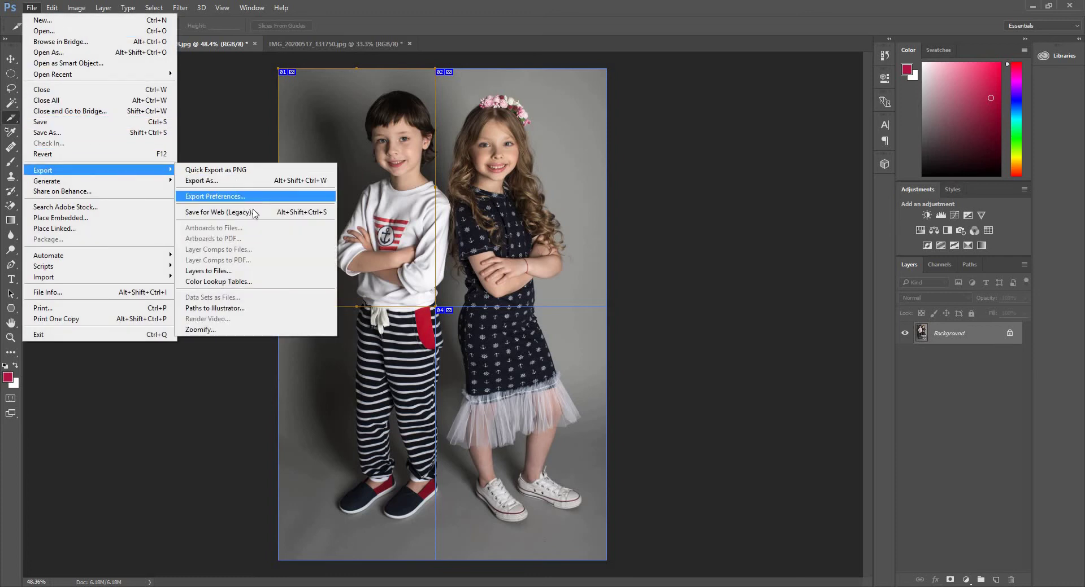
# Export all slices to the Desktop as GIF images with Save for Web
pyautogui.click(248, 214)
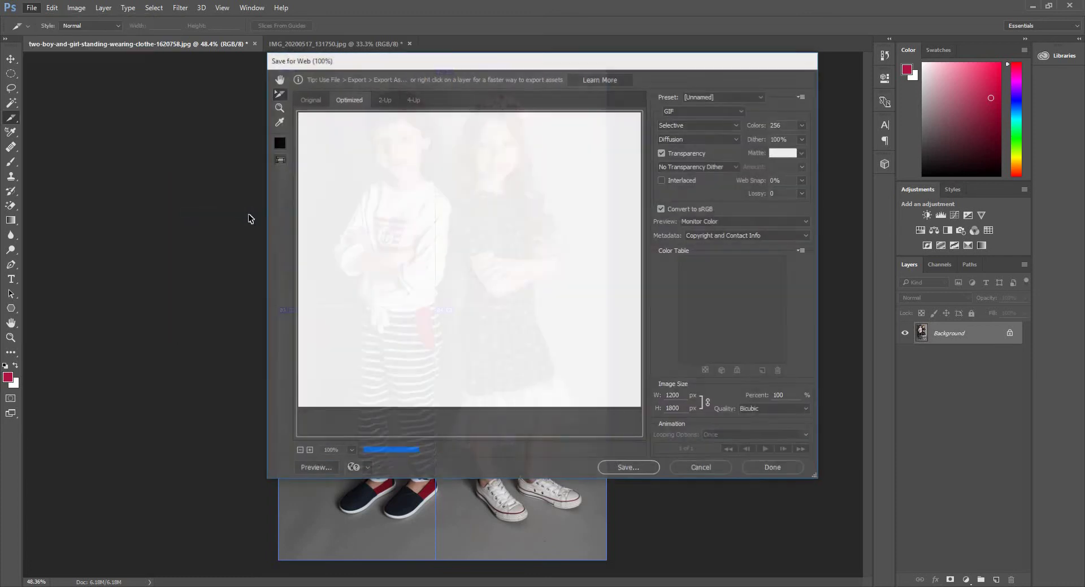
pyautogui.click(627, 469)
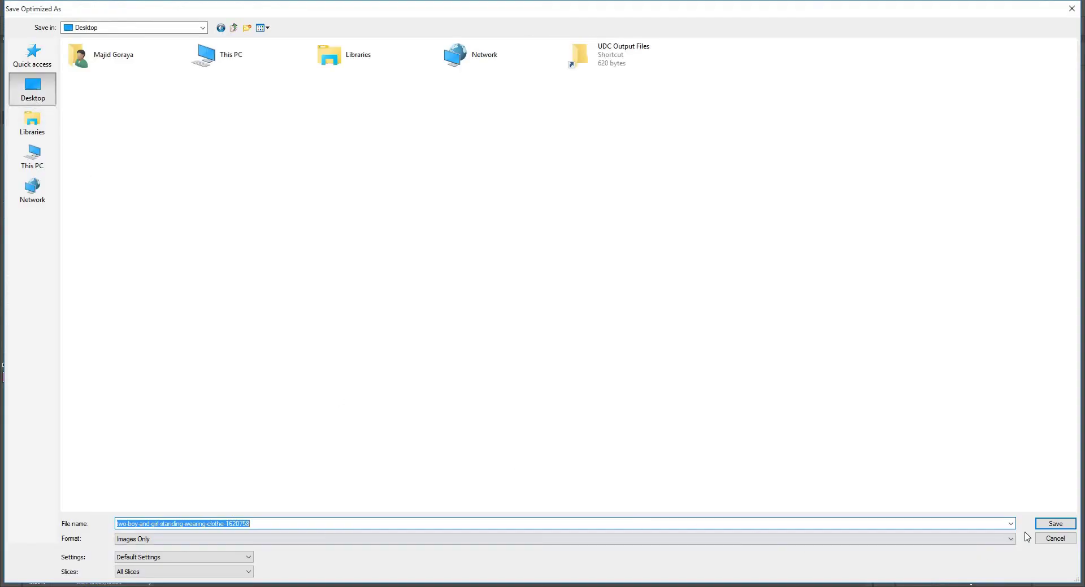
pyautogui.click(1054, 525)
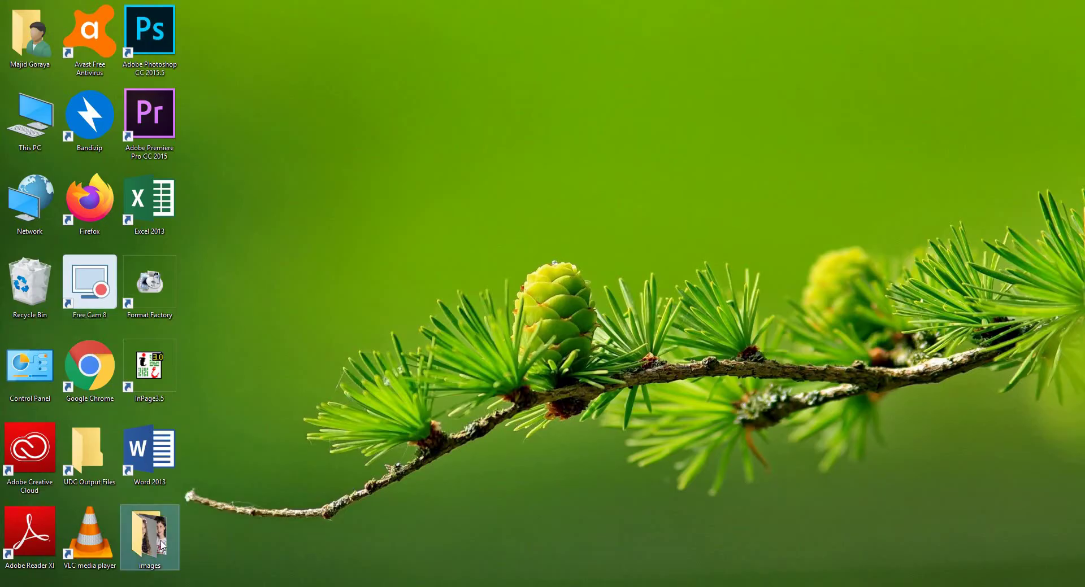
# Open the maximized images folder to check the four slice files, then return to Photoshop
pyautogui.doubleClick(149, 537)
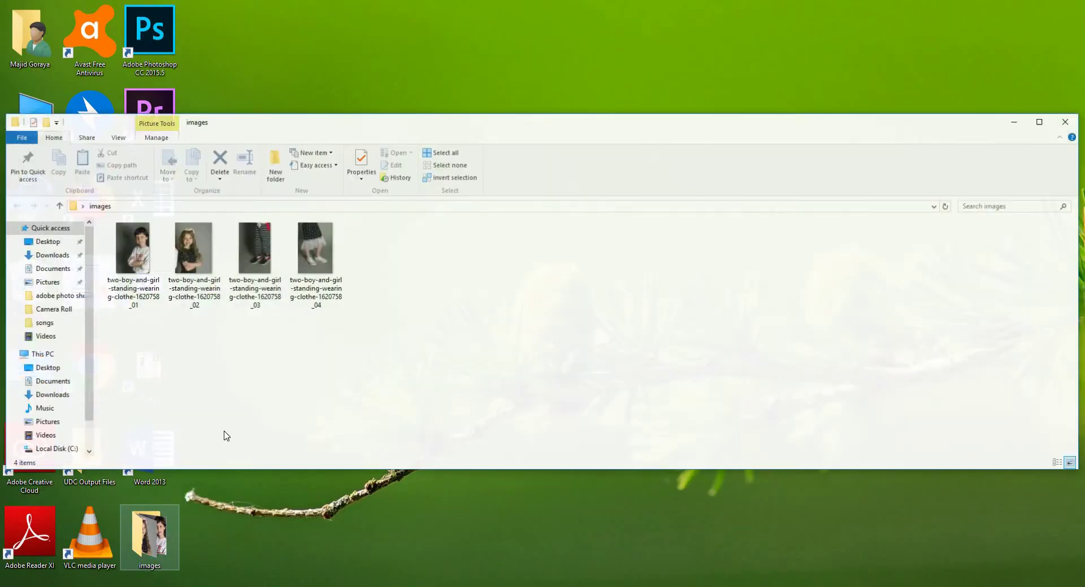
pyautogui.doubleClick(335, 124)
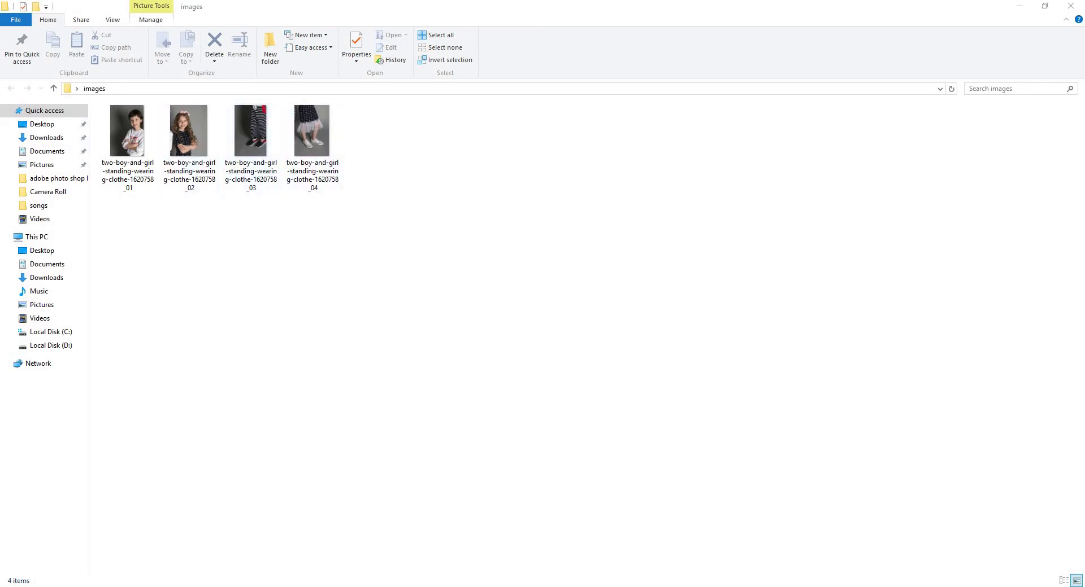
pyautogui.hotkey('alt', 'Tab')
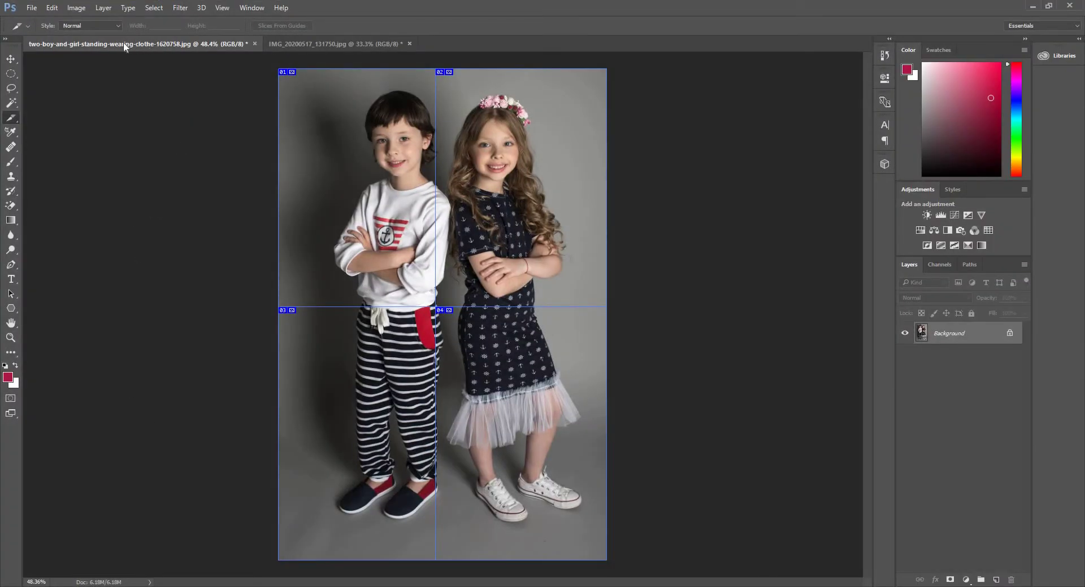
# Close the result card photo and the sliced two-kids photo without saving
pyautogui.click(410, 45)
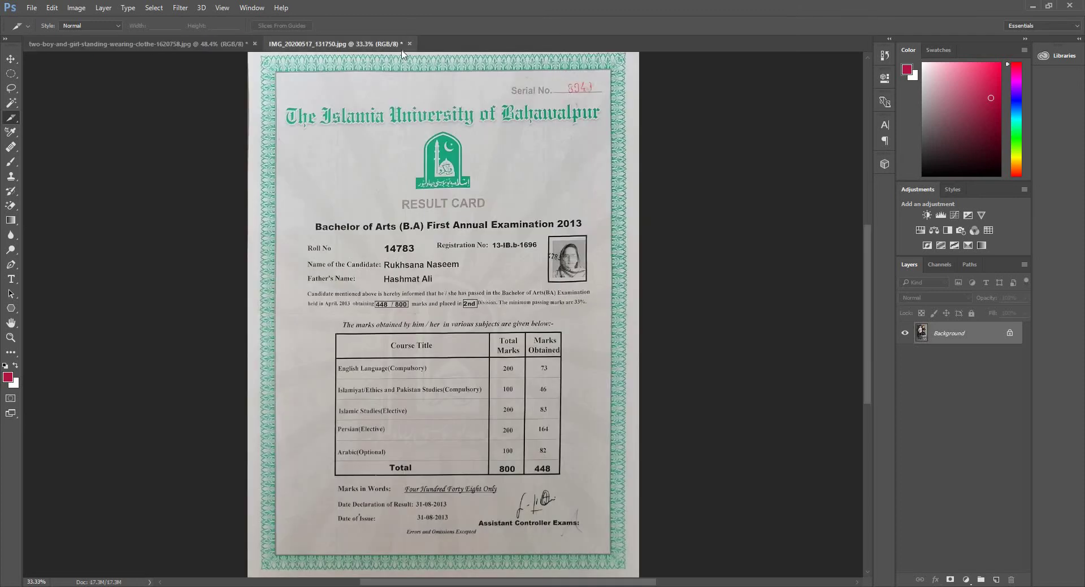
pyautogui.press('n')
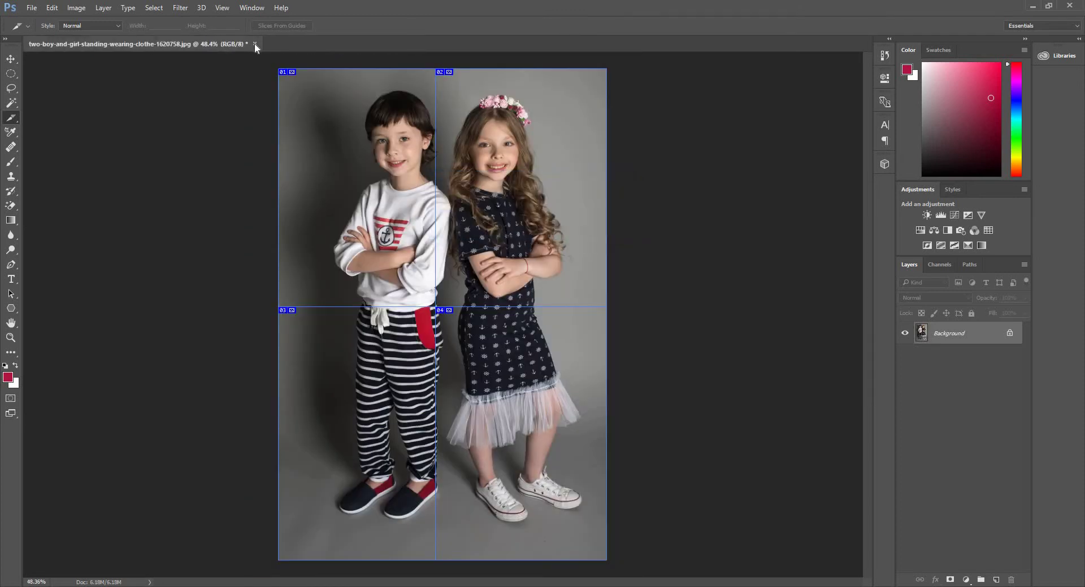
pyautogui.click(254, 44)
pyautogui.press('n')
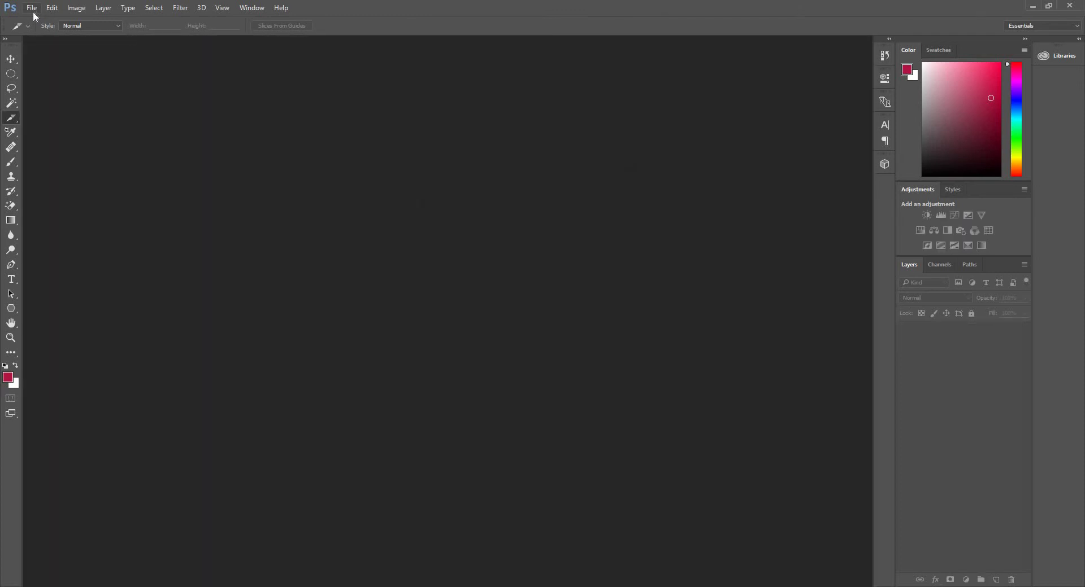
# Open the green grass texture background-bright-clean-environment-479814.jpg
pyautogui.click(36, 9)
pyautogui.click(34, 32)
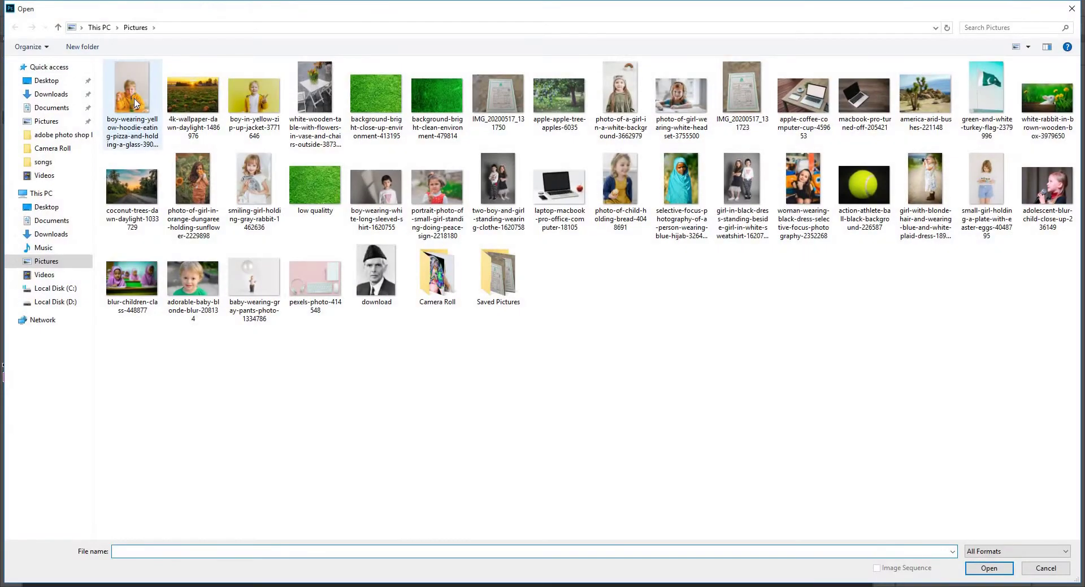
pyautogui.doubleClick(382, 125)
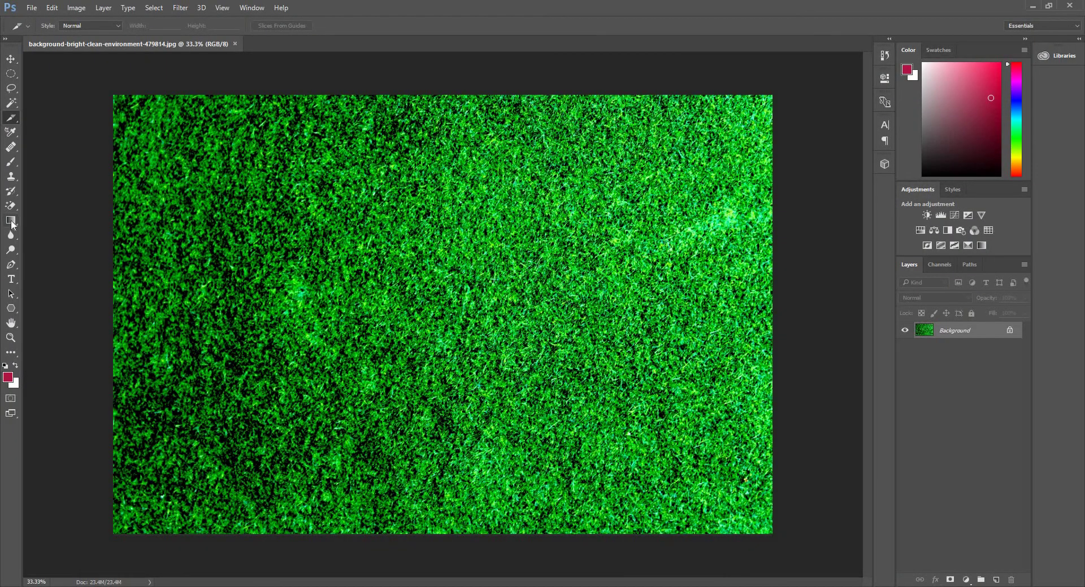
pyautogui.click(11, 220)
# Drag a linear gradient from the middle of the grass toward the lower right
pyautogui.click(11, 221)
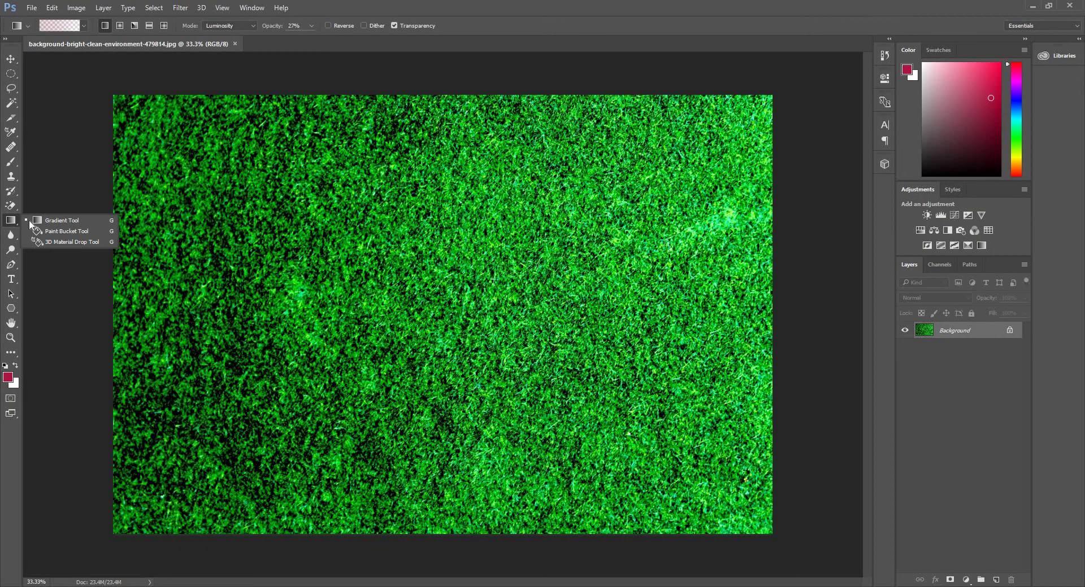
pyautogui.click(56, 220)
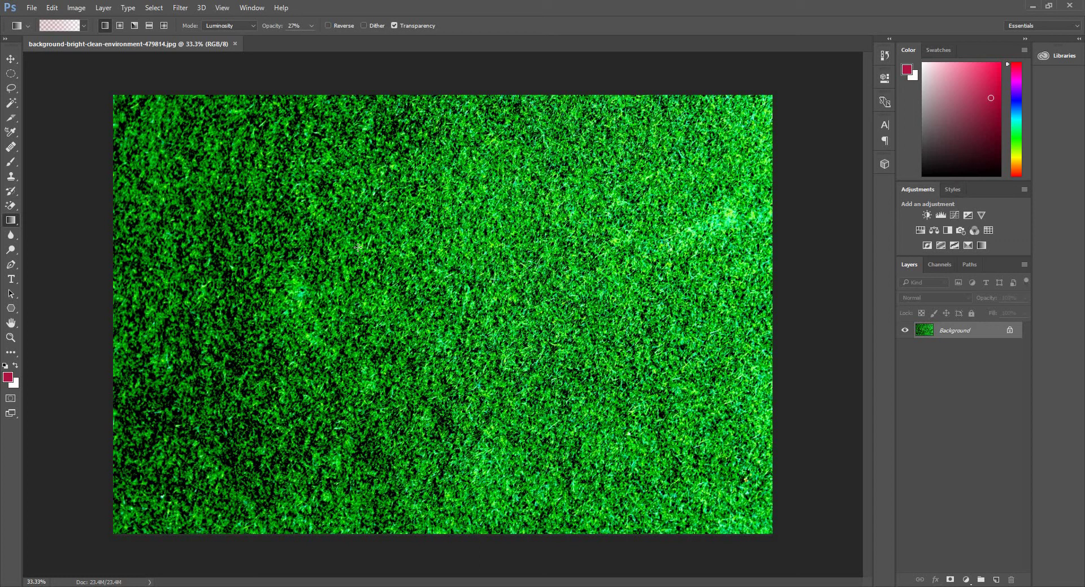
pyautogui.moveTo(322, 227); pyautogui.dragTo(436, 319)
pyautogui.moveTo(436, 320); pyautogui.dragTo(552, 362)
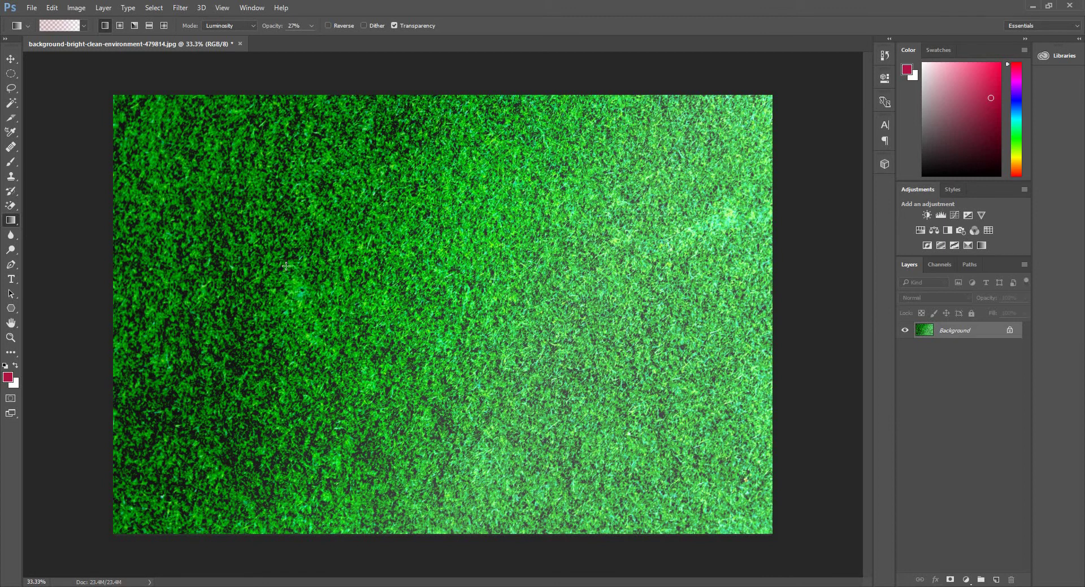
# Apply the first gradient preset as linear then diamond gradients, leaving a dark patch upper-left
pyautogui.click(85, 25)
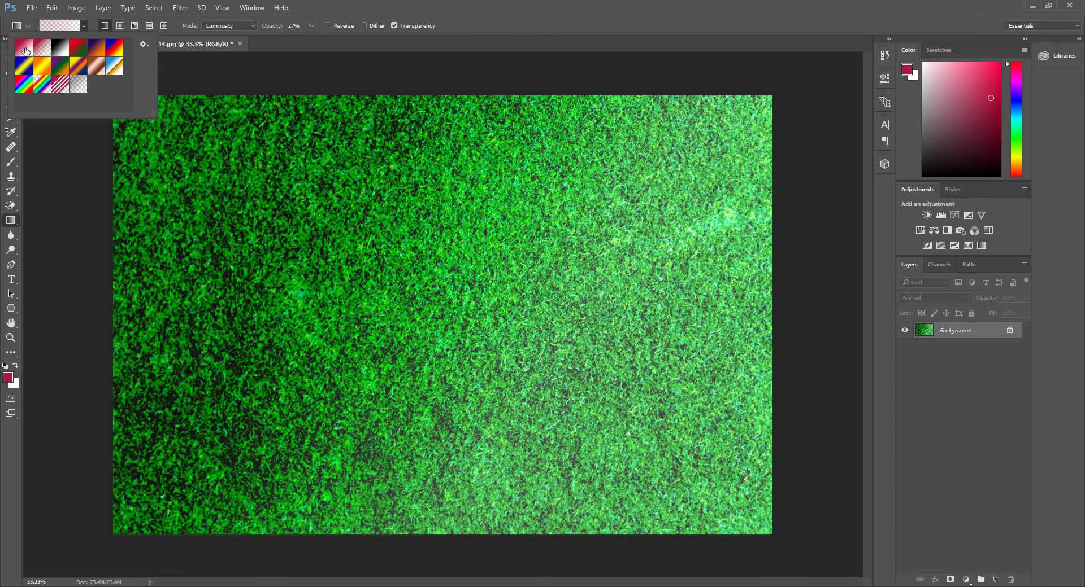
pyautogui.click(379, 220)
pyautogui.moveTo(379, 221); pyautogui.dragTo(458, 278)
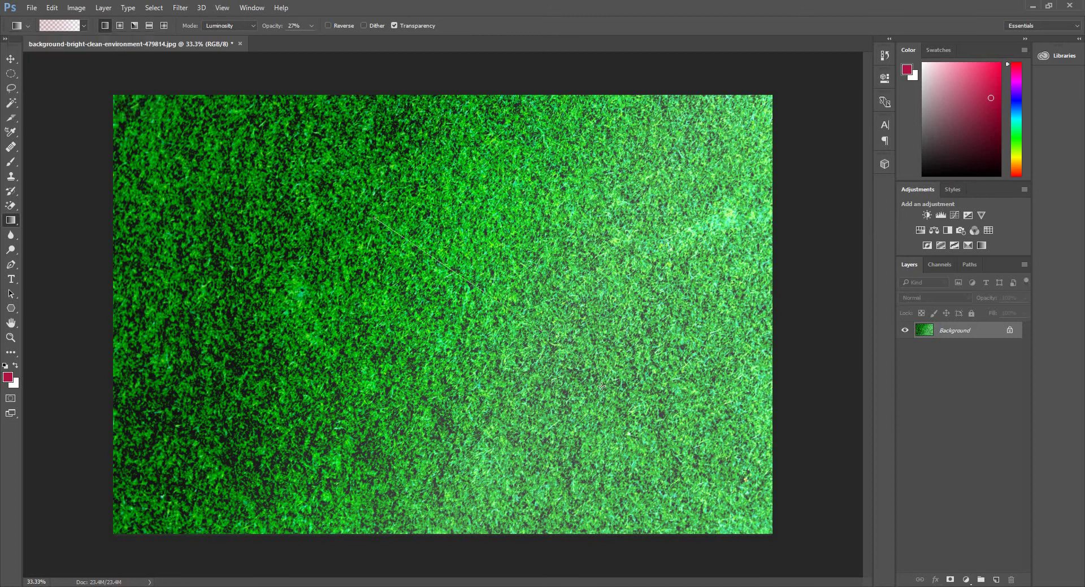
pyautogui.moveTo(378, 269); pyautogui.dragTo(438, 308)
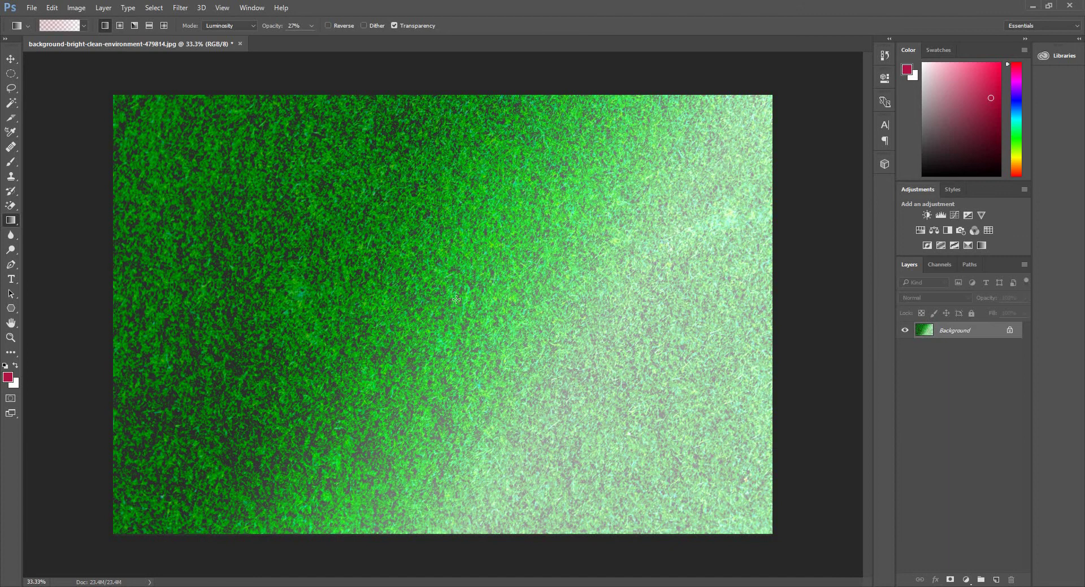
pyautogui.click(164, 25)
pyautogui.moveTo(373, 243); pyautogui.dragTo(501, 323)
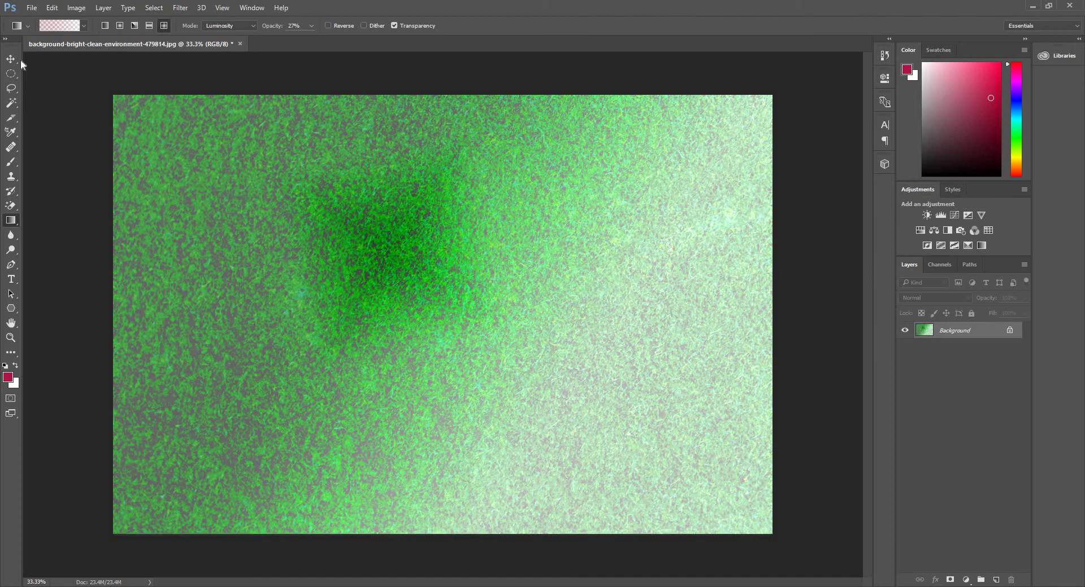
pyautogui.click(31, 9)
pyautogui.click(45, 19)
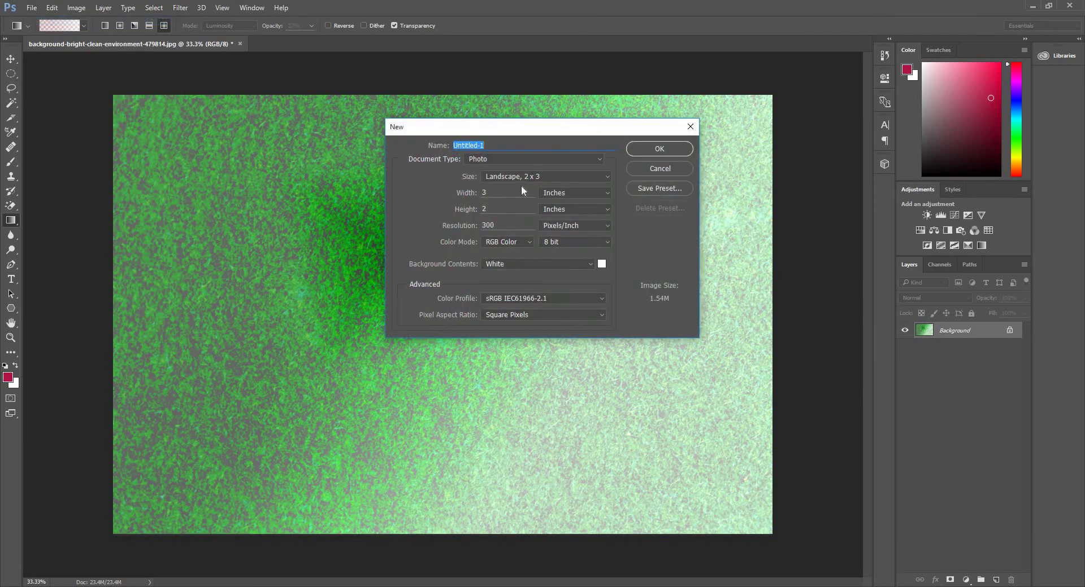
# Create a new blank U.S. Paper letter-size document
pyautogui.click(530, 161)
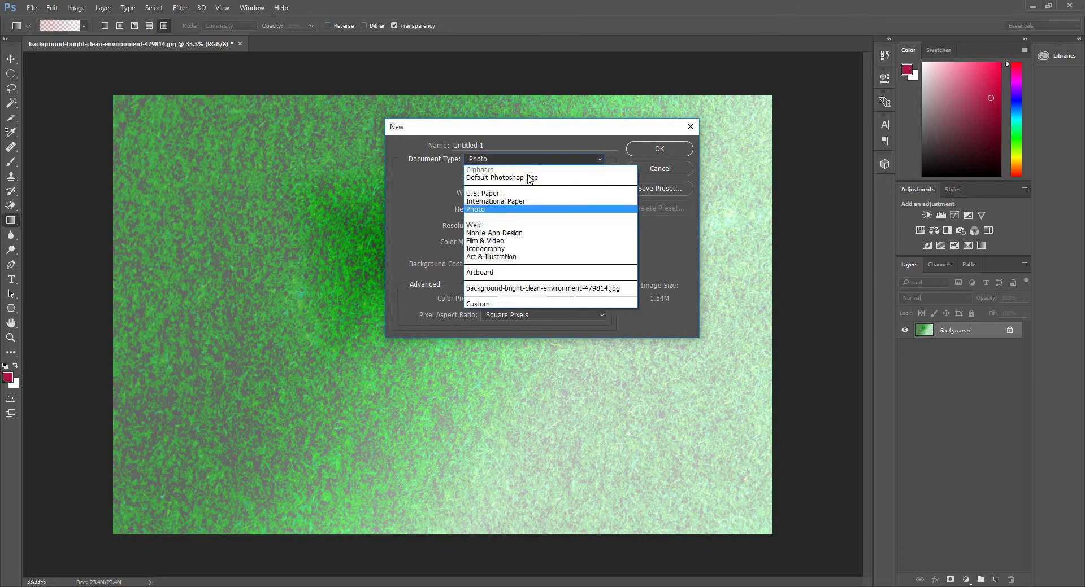
pyautogui.click(524, 178)
pyautogui.press('Return')
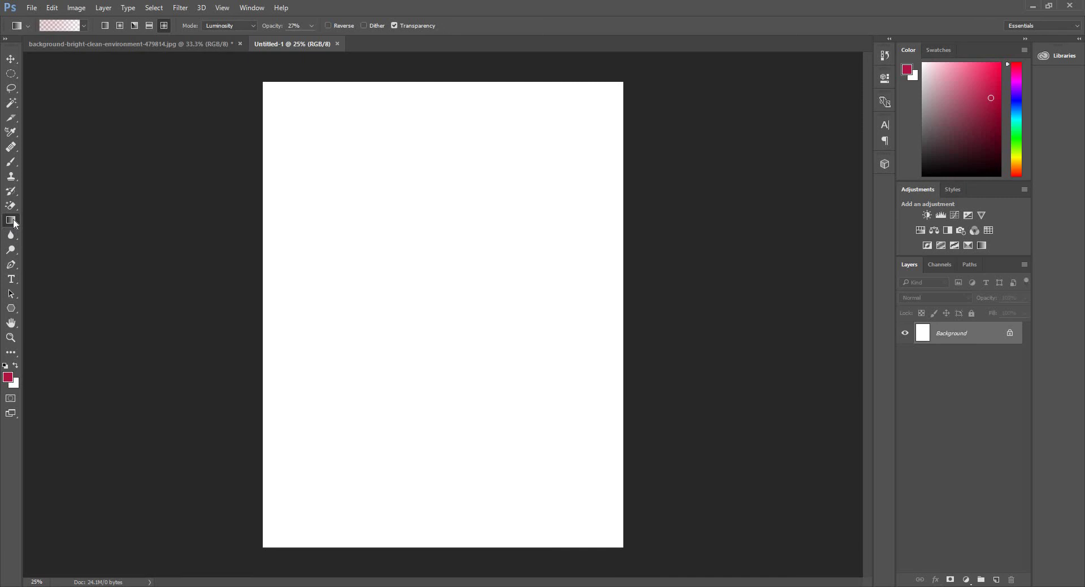
# Draw diamond gradients on the canvas using a preset and Normal blending mode
pyautogui.click(84, 26)
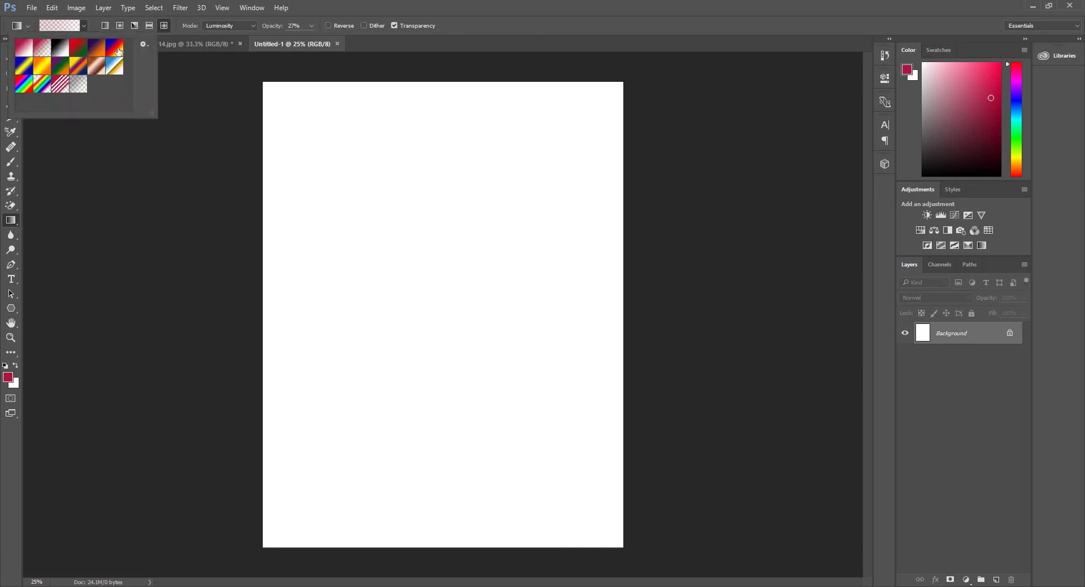
pyautogui.click(409, 244)
pyautogui.moveTo(338, 226); pyautogui.dragTo(464, 343)
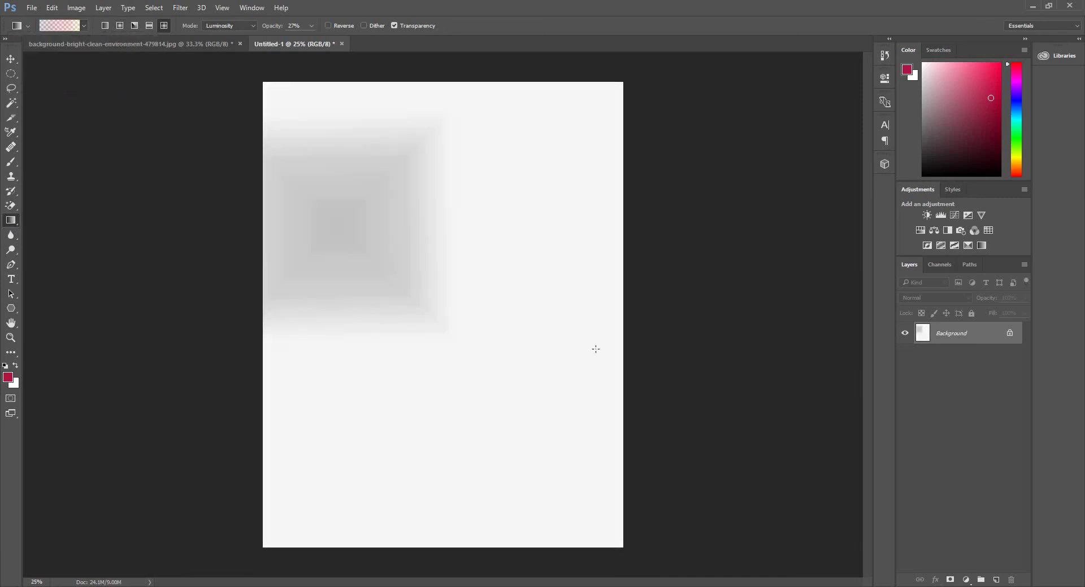
pyautogui.click(229, 25)
pyautogui.click(223, 36)
pyautogui.moveTo(394, 253); pyautogui.dragTo(520, 378)
pyautogui.moveTo(394, 253); pyautogui.dragTo(518, 378)
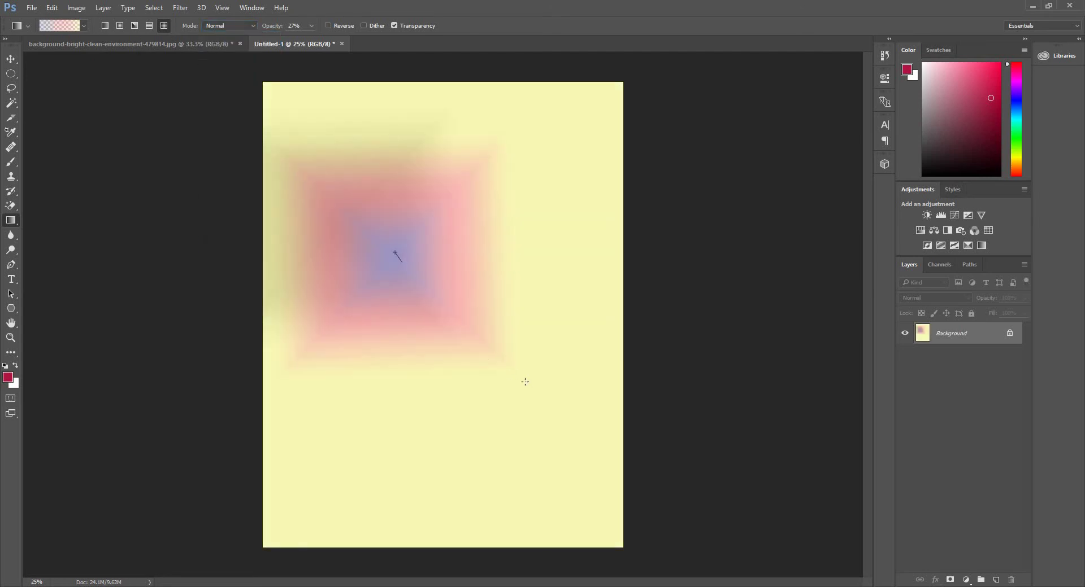
# Draw diagonal linear gradients, including a Foreground to Background red-to-white one
pyautogui.click(104, 25)
pyautogui.moveTo(489, 272); pyautogui.dragTo(649, 402)
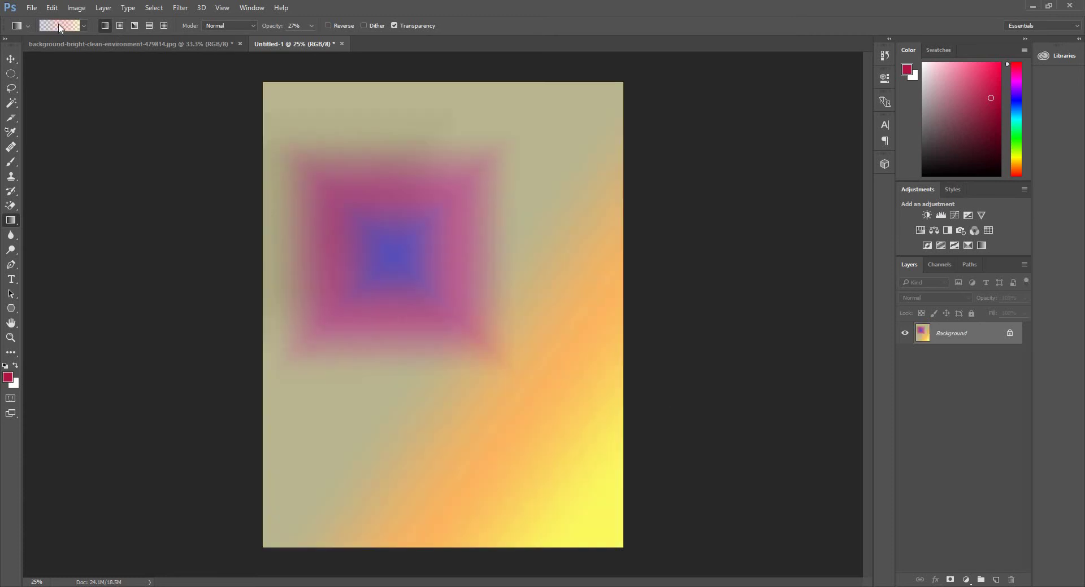
pyautogui.click(59, 26)
pyautogui.click(440, 148)
pyautogui.doubleClick(440, 147)
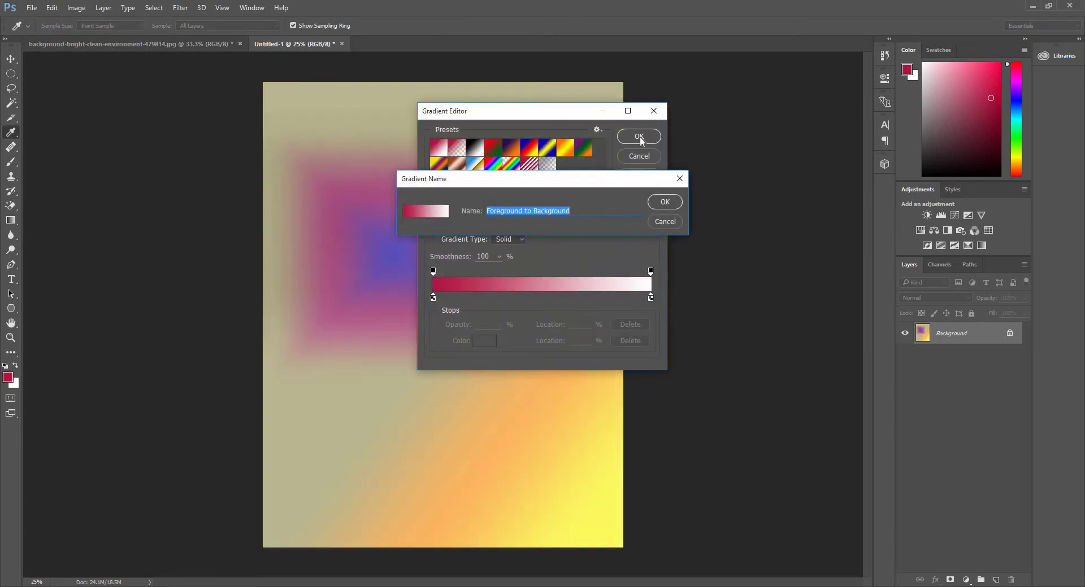
pyautogui.click(658, 201)
pyautogui.click(639, 136)
pyautogui.moveTo(430, 185); pyautogui.dragTo(557, 339)
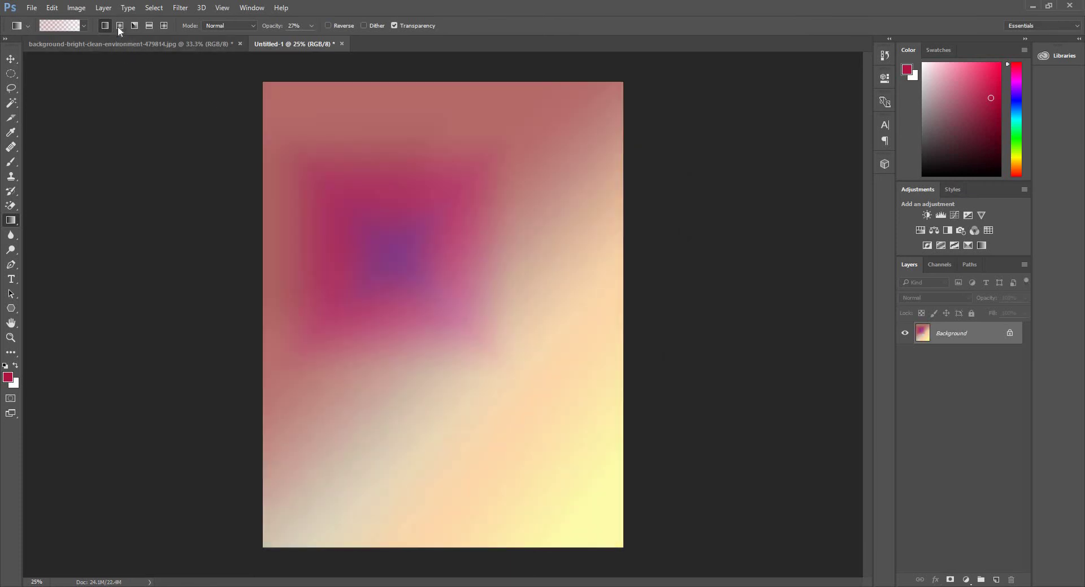
# Add a soft radial gradient around the upper middle of the canvas
pyautogui.click(84, 27)
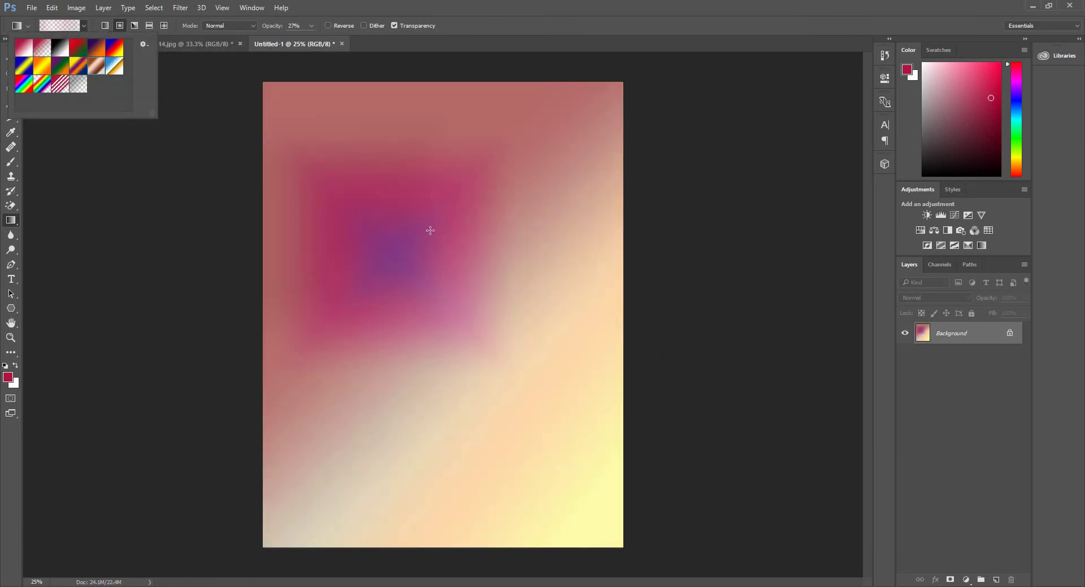
pyautogui.moveTo(428, 229); pyautogui.dragTo(539, 363)
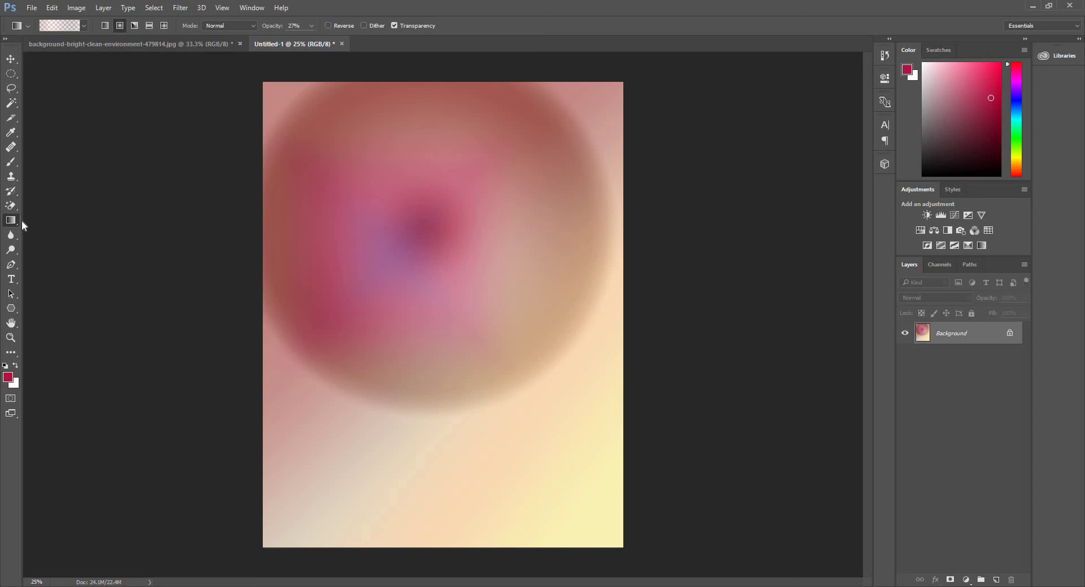
pyautogui.moveTo(19, 222); pyautogui.dragTo(77, 229)
pyautogui.click(77, 228)
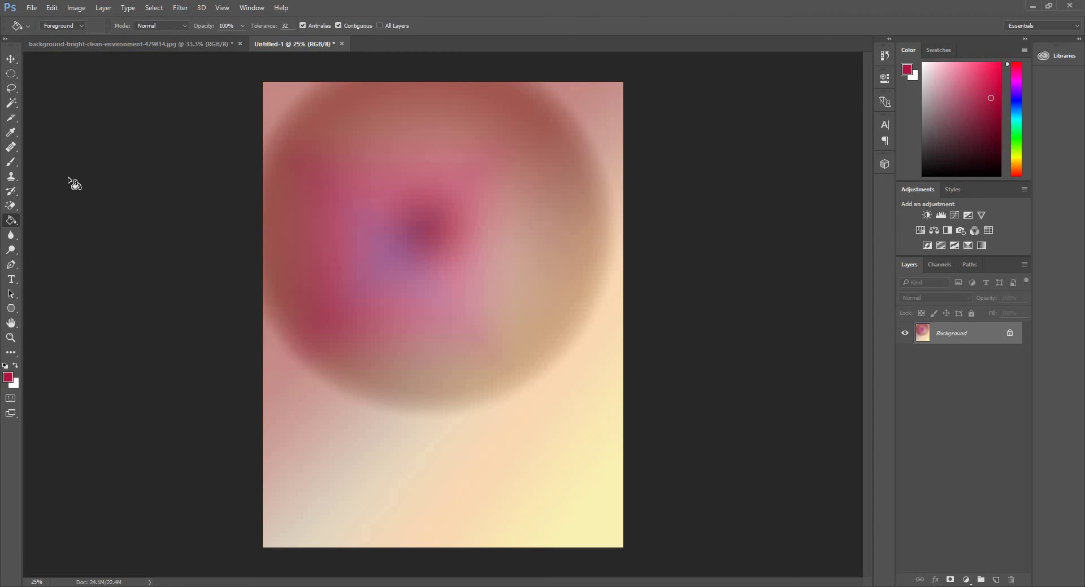
# Open apple-coffee-computer-cup-459653.jpg, the laptop on a wooden table, as a third document
pyautogui.click(31, 7)
pyautogui.click(45, 31)
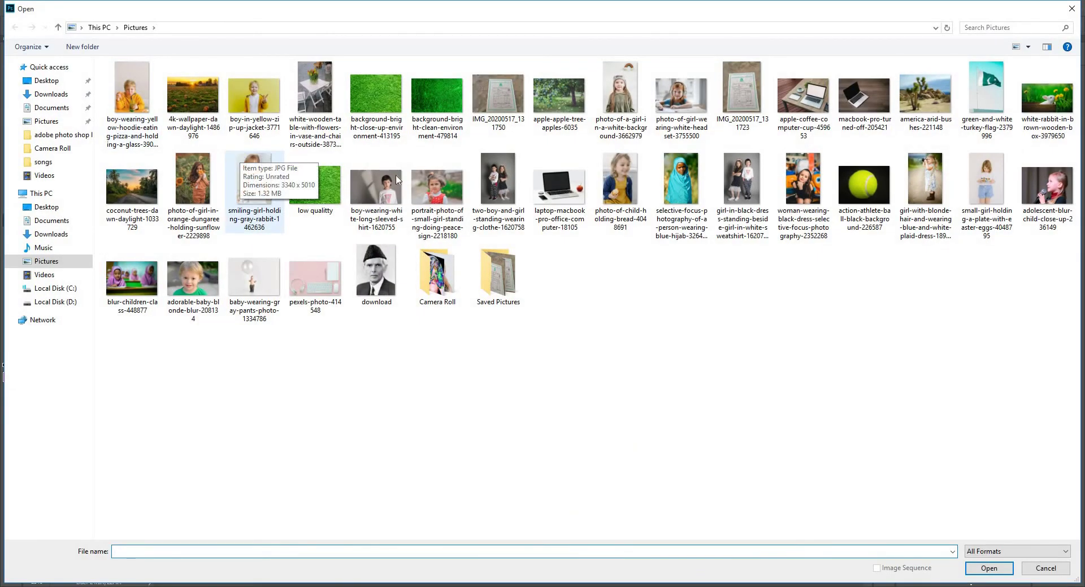
pyautogui.doubleClick(788, 105)
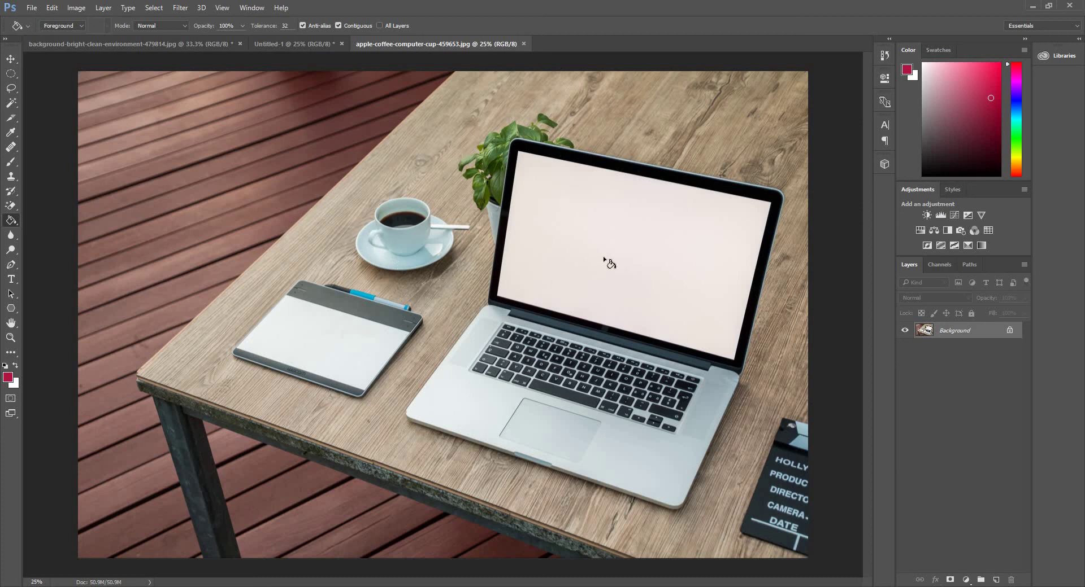
# Fill the laptop screen red and the tablet surface green with the Paint Bucket
pyautogui.click(502, 286)
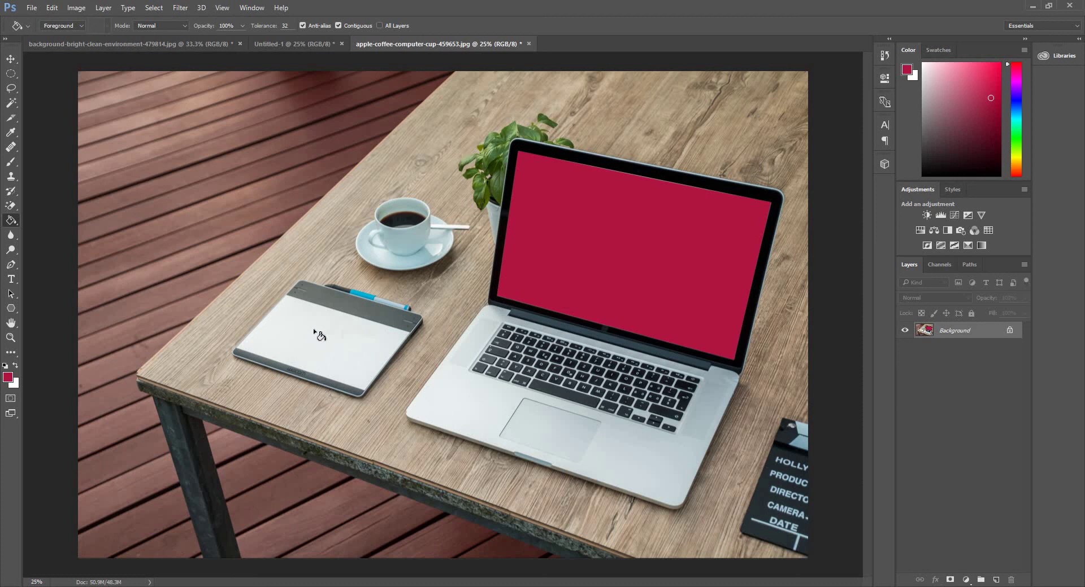
pyautogui.click(8, 378)
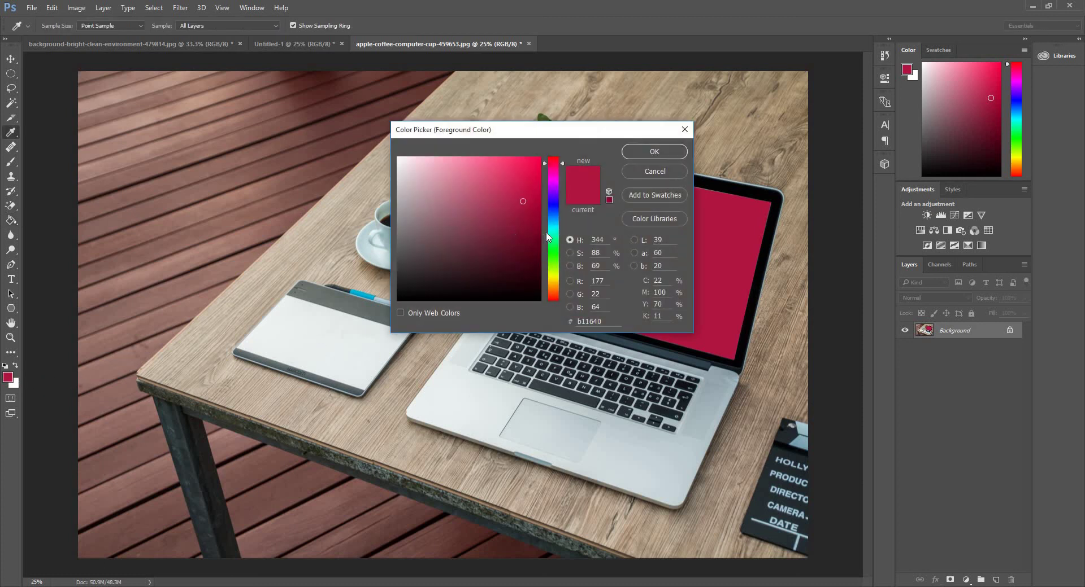
pyautogui.click(552, 254)
pyautogui.press('Return')
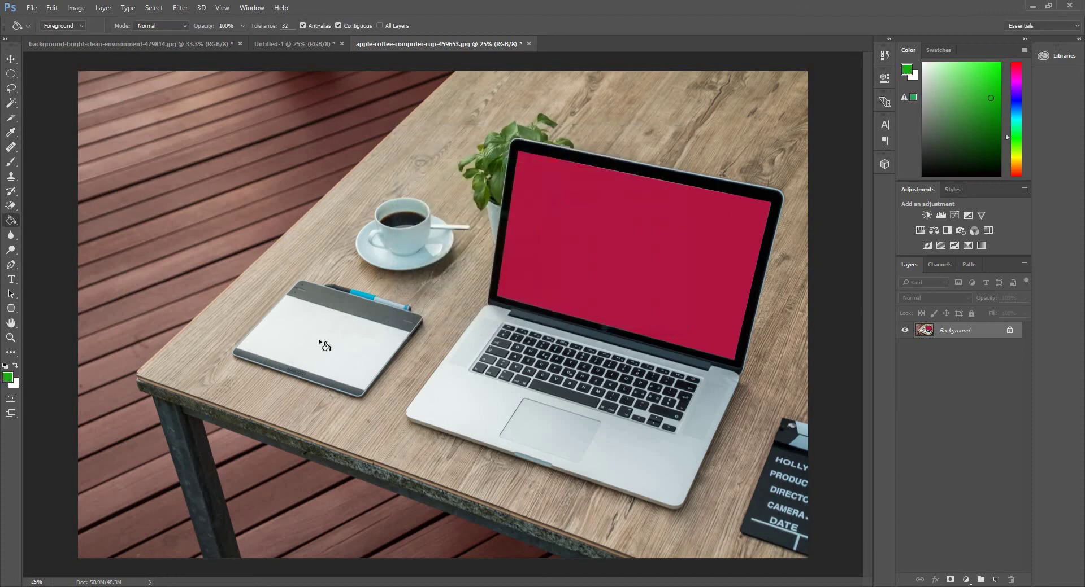
pyautogui.click(318, 343)
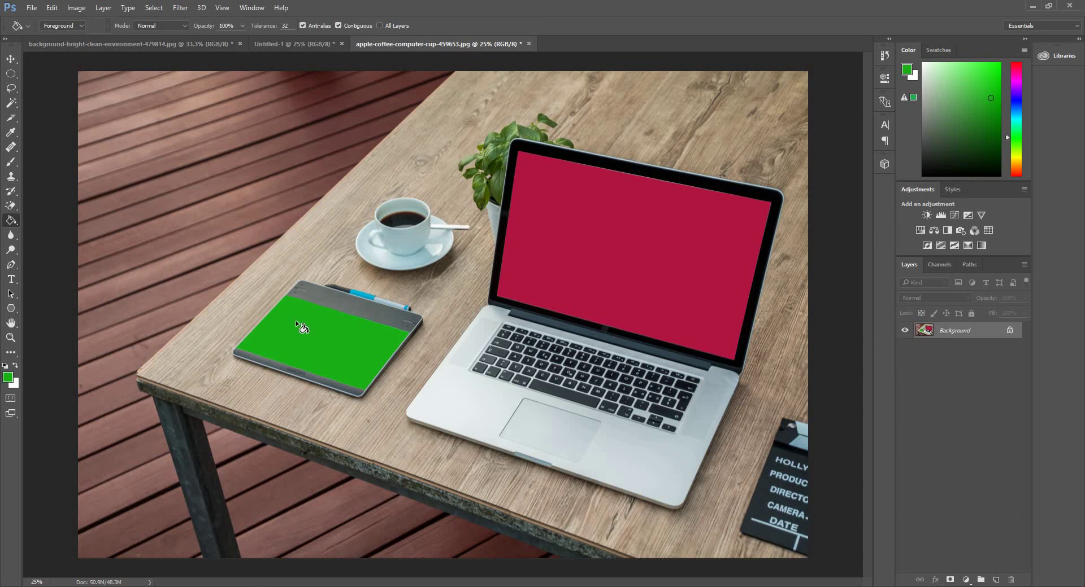
# Fill the coffee golden yellow, undoing a fill that spilled onto the cup rim
pyautogui.click(8, 378)
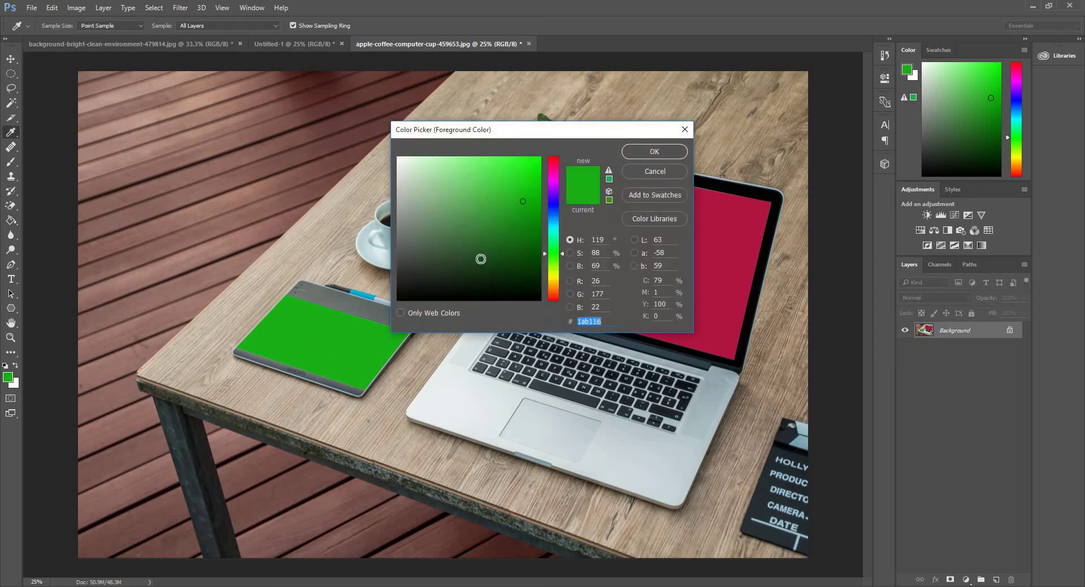
pyautogui.moveTo(556, 289); pyautogui.dragTo(556, 283)
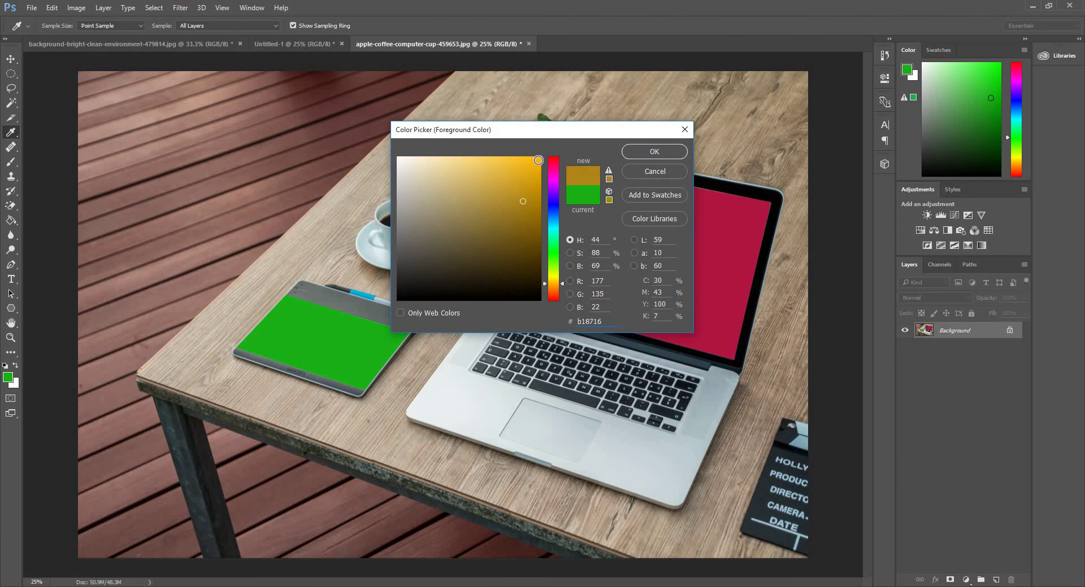
pyautogui.click(639, 152)
pyautogui.press('g')
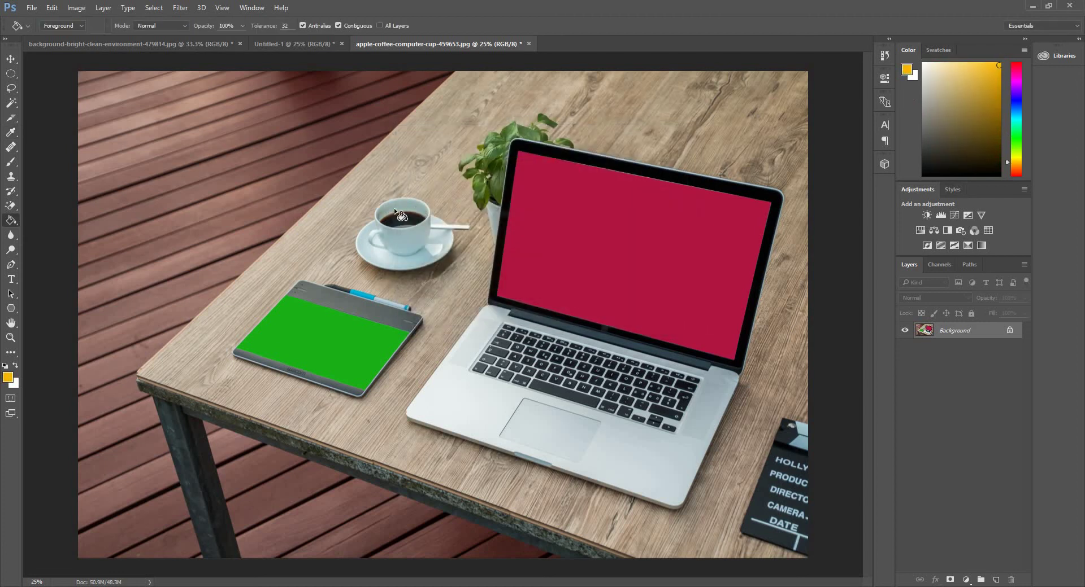
pyautogui.click(397, 214)
pyautogui.hotkey('ctrl', 'z')
pyautogui.click(8, 378)
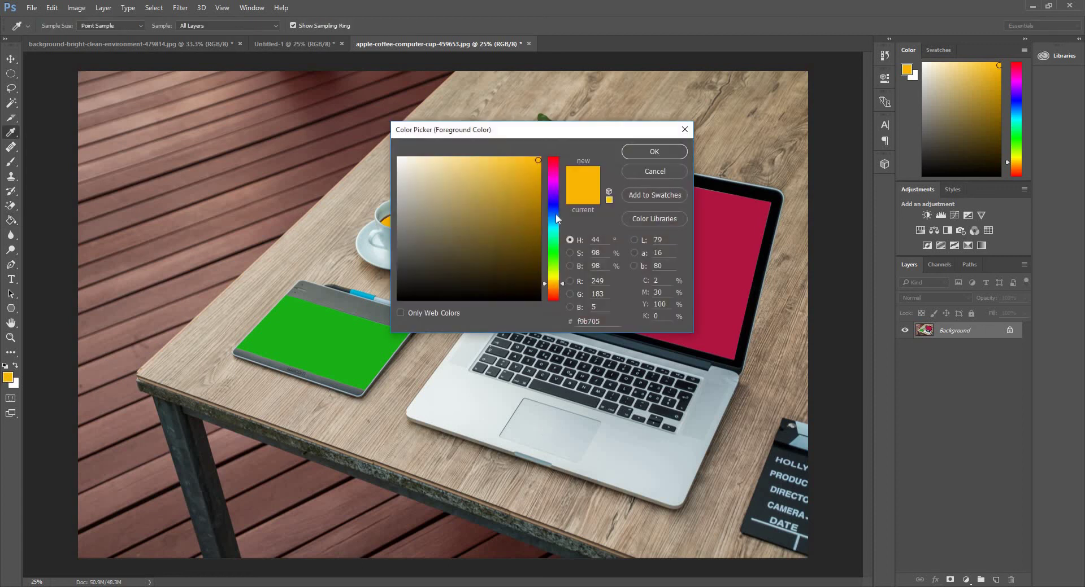
pyautogui.moveTo(556, 218); pyautogui.dragTo(557, 190)
# Fill the trackpad purple, retrying at tolerance 10 after it spilled onto the laptop body
pyautogui.click(655, 151)
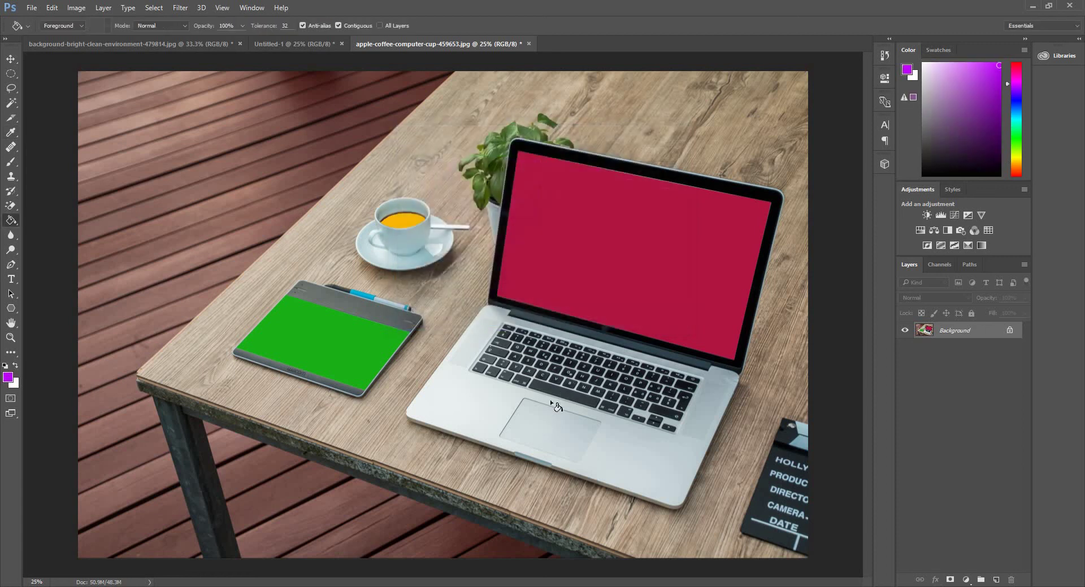
pyautogui.click(526, 439)
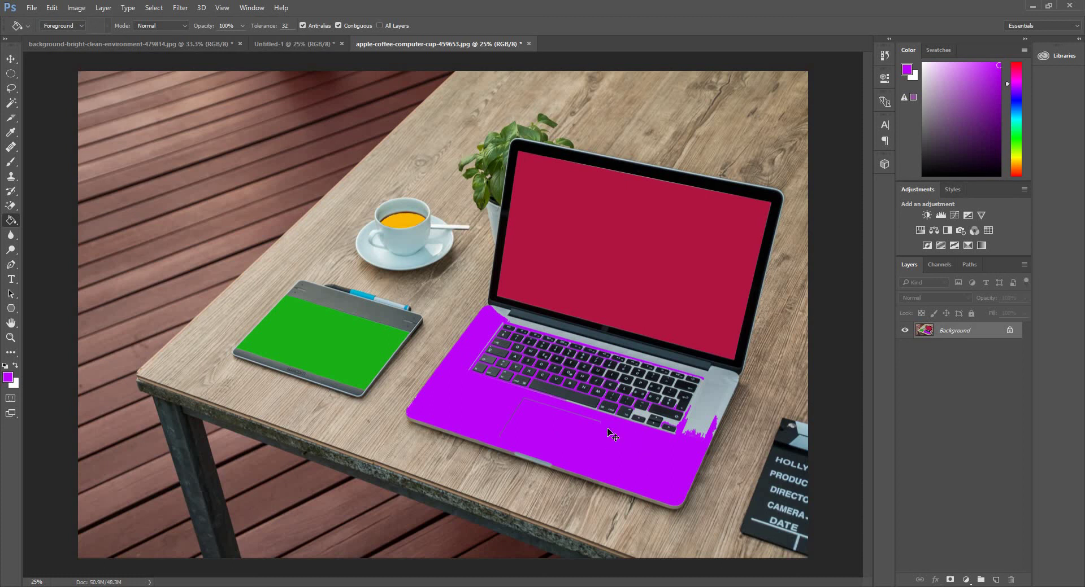
pyautogui.hotkey('ctrl', 'z')
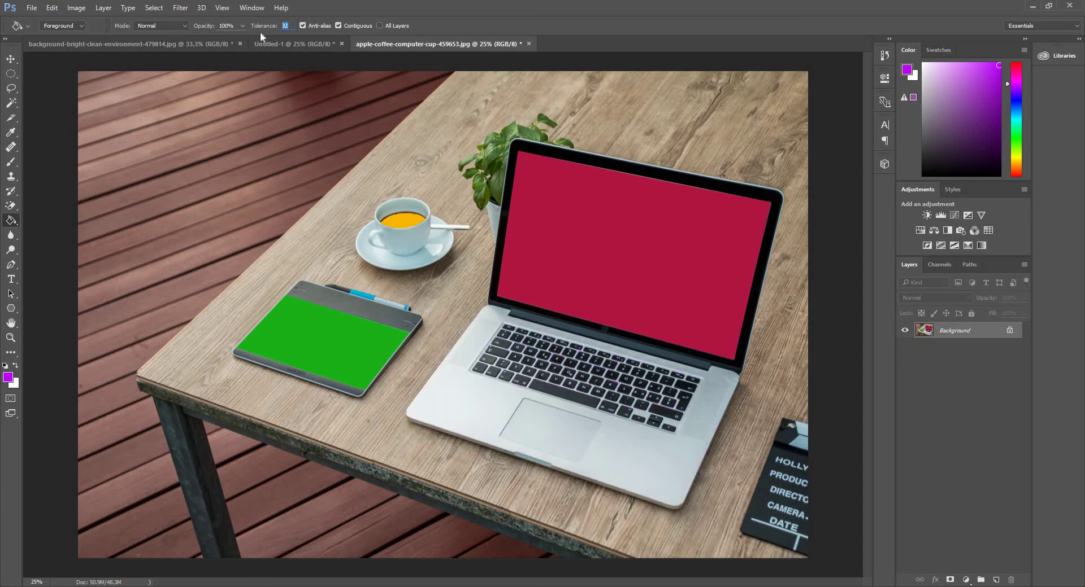
pyautogui.write('10')
pyautogui.click(561, 418)
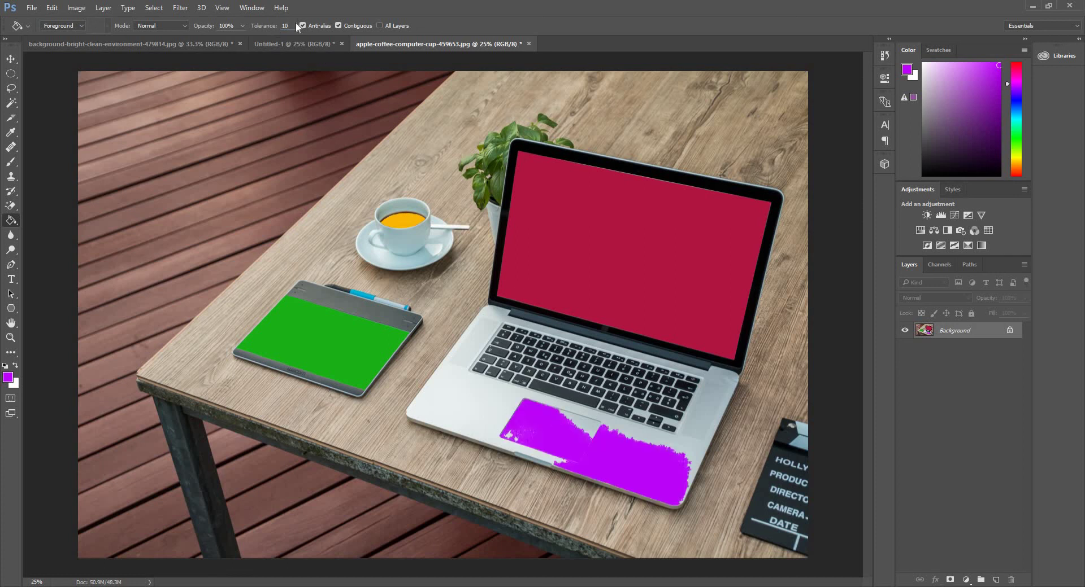
# Refill the trackpad purple at Tolerance 5, then recolour the tablet surface purple
pyautogui.click(264, 26)
pyautogui.write('5')
pyautogui.hotkey('ctrl', 'z')
pyautogui.click(538, 427)
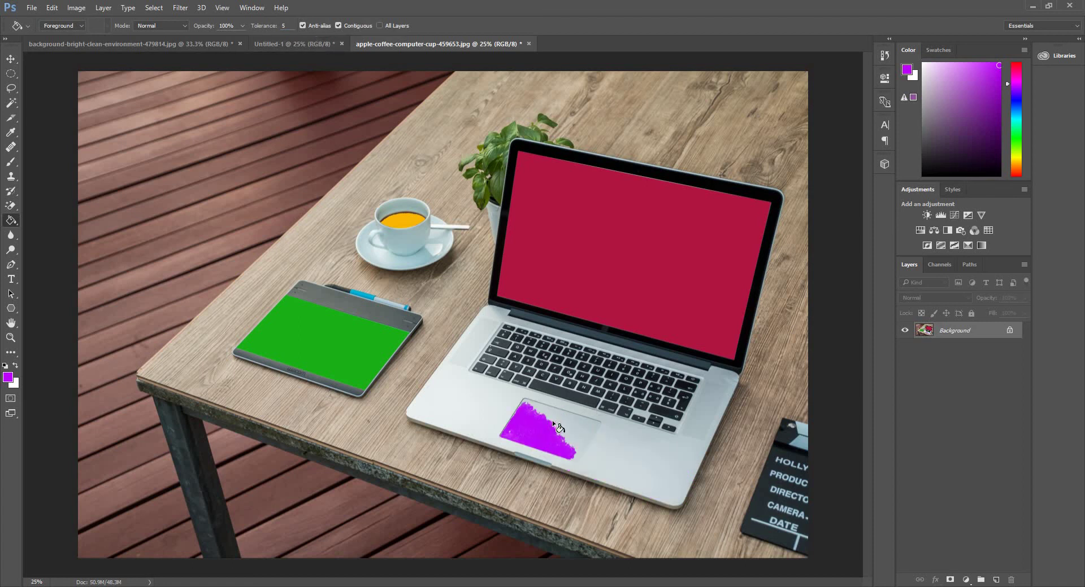
pyautogui.click(572, 421)
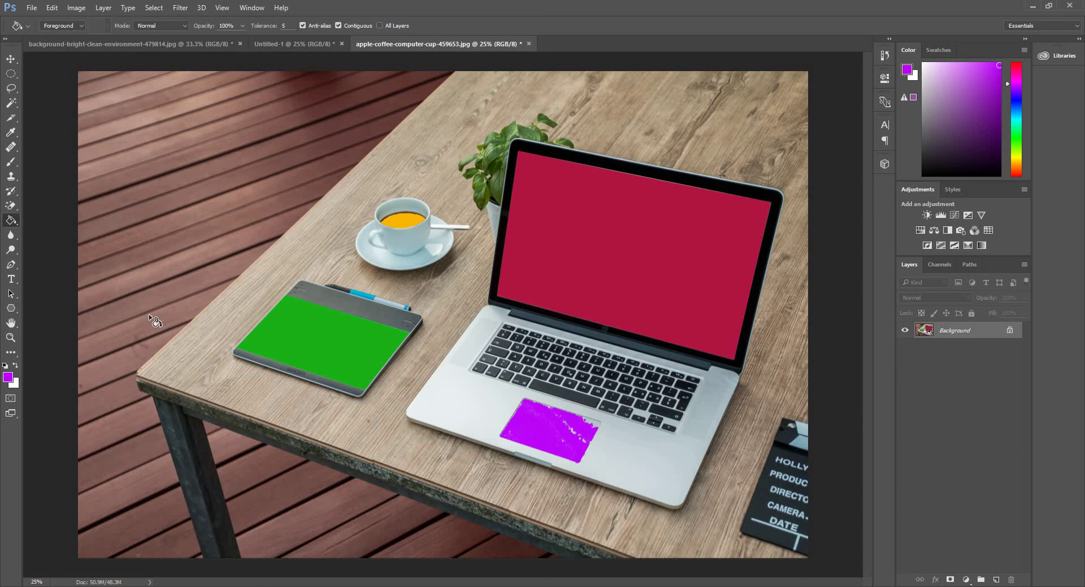
pyautogui.rightClick(10, 222)
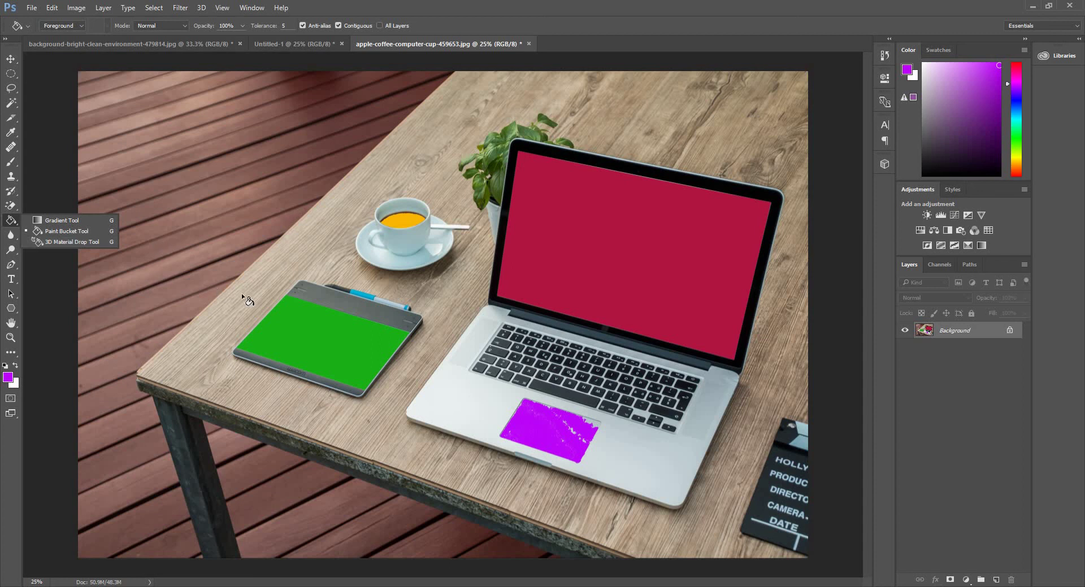
pyautogui.click(319, 339)
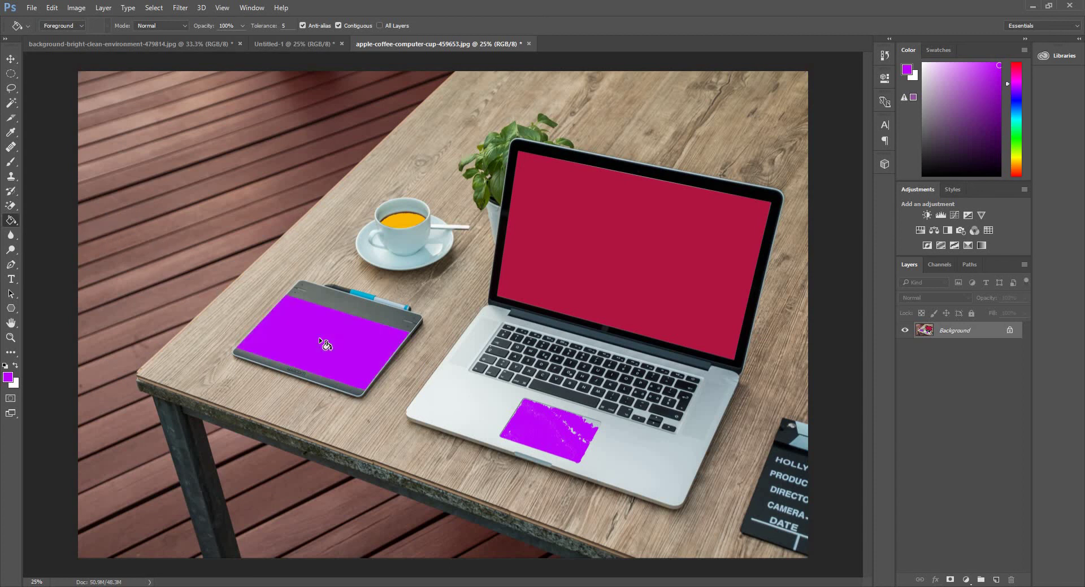